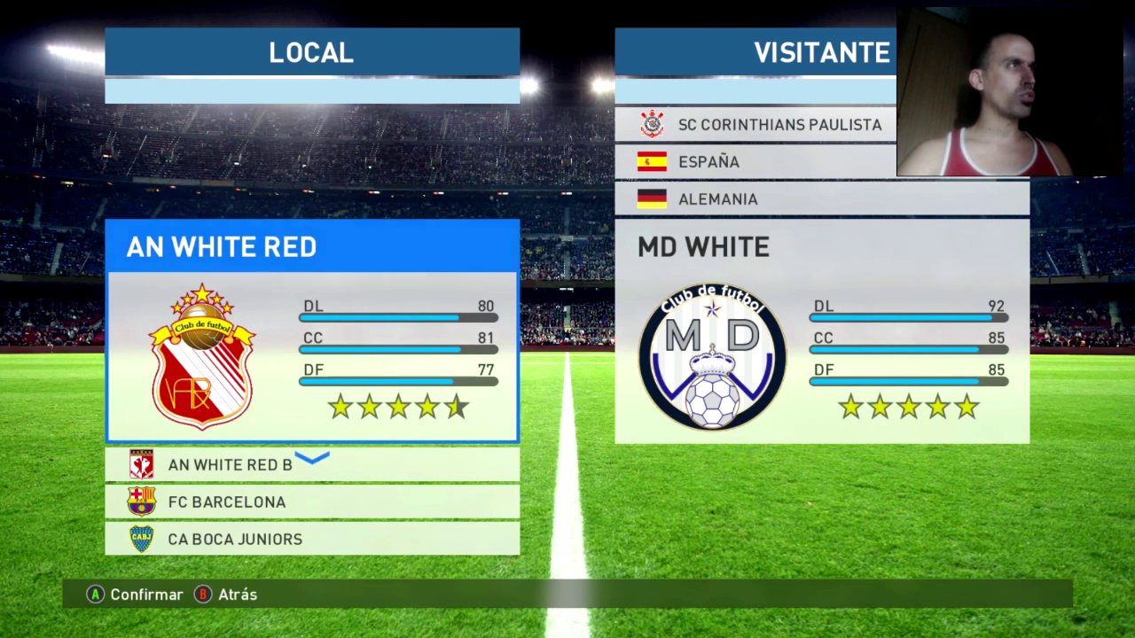
Browse the home team list from AN White Red through to MD White and back to AN White Red.
key("Down")
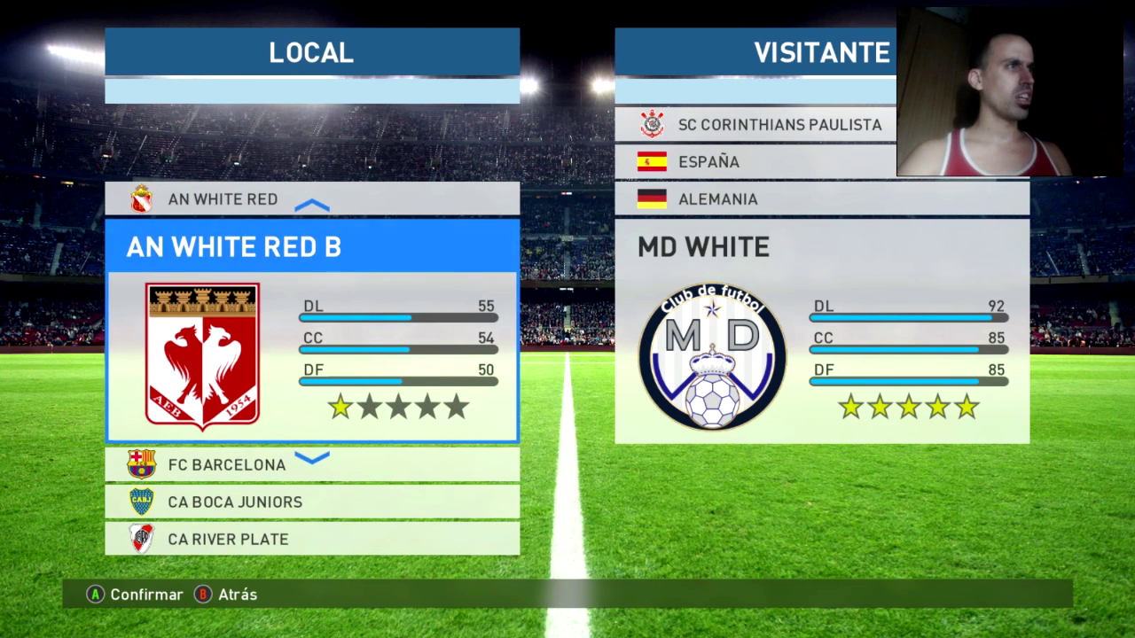
key("Down")
key("Down")
key("Down")
key("Down")
key("Down")
key("Down")
key("Down")
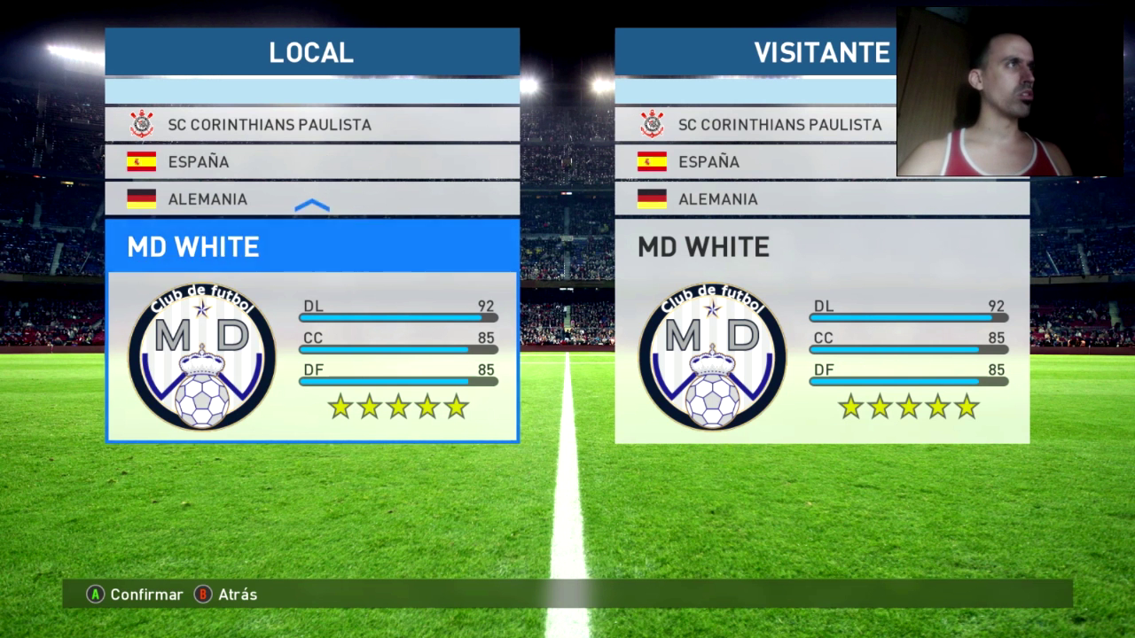
key("Up")
key("Up")
key("Up")
key("Up")
key("Up")
key("Up")
key("Up")
key("Up")
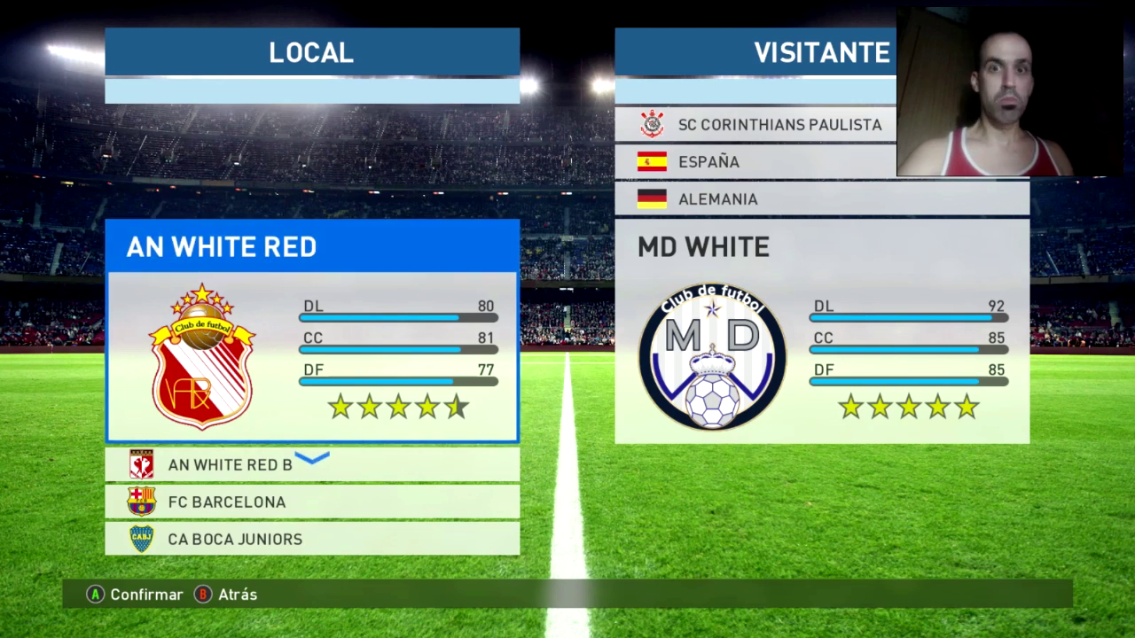
Choose AN White Red as home team and AN White Red B as visitor, and start the friendly match.
key("Return")
key("Down")
key("Down")
key("Return")
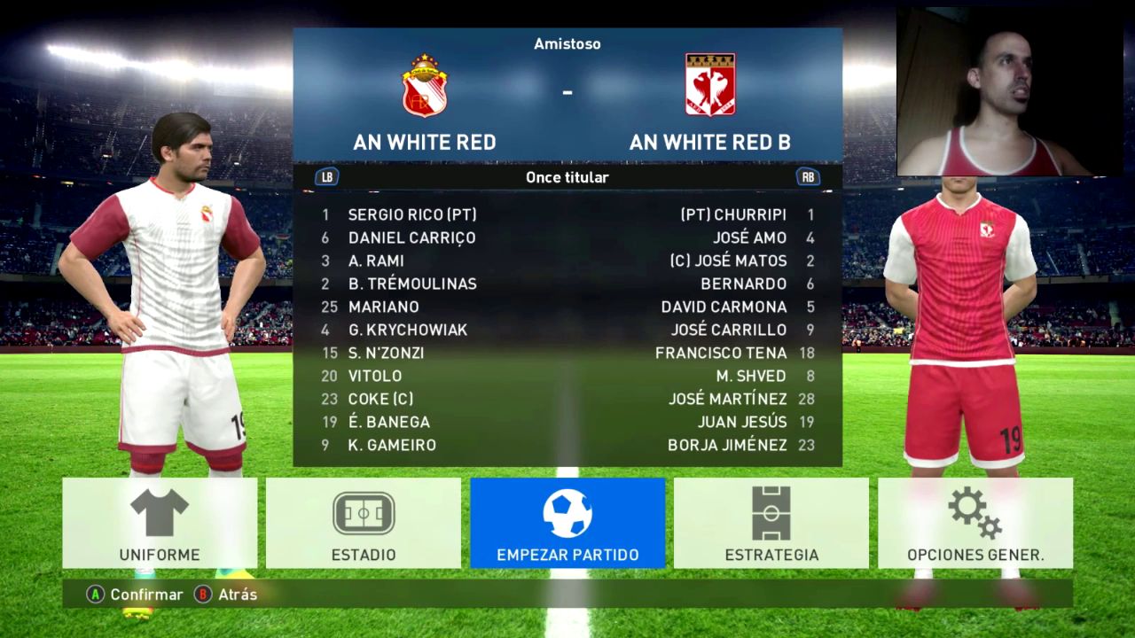
key("Return")
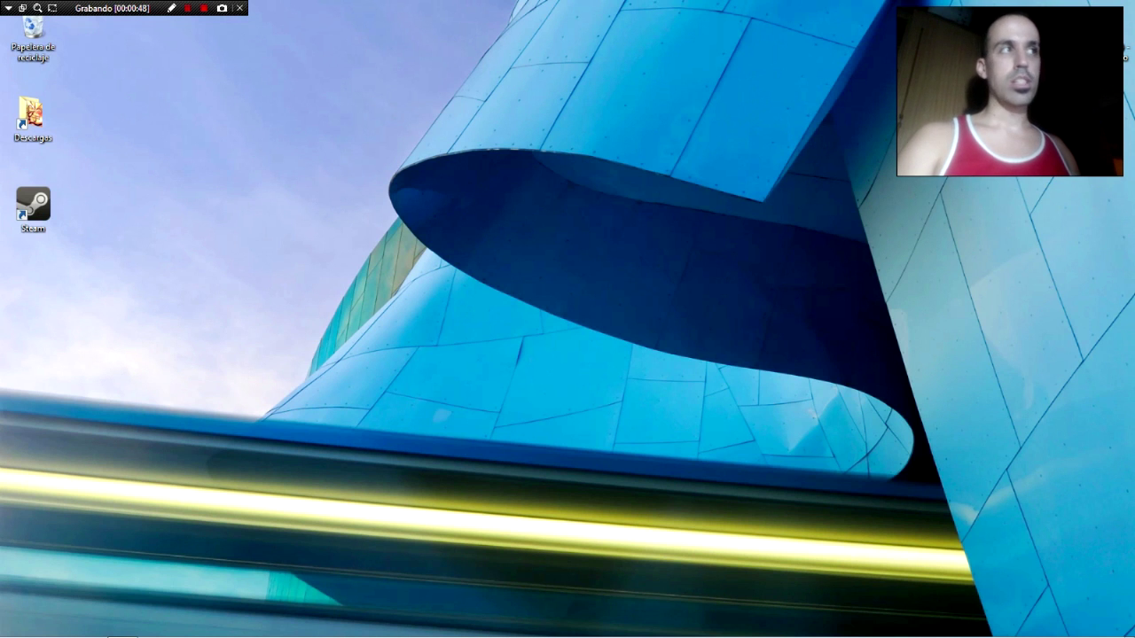
Launch Steam from the desktop and open the featured page of its store.
double_click(33, 209)
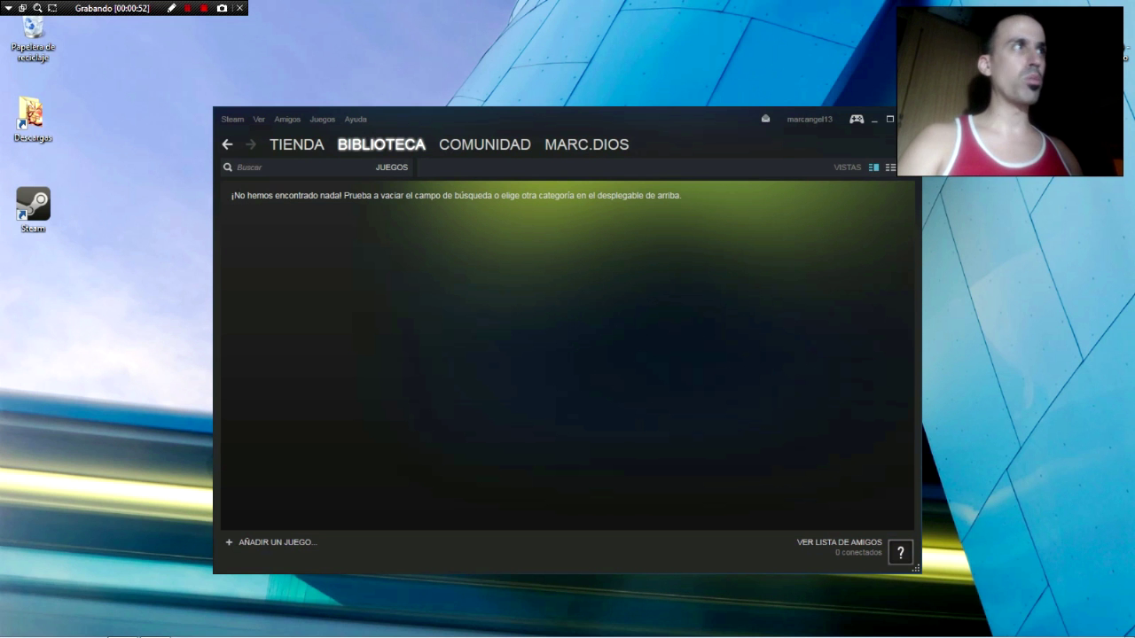
mouse_move(295, 147)
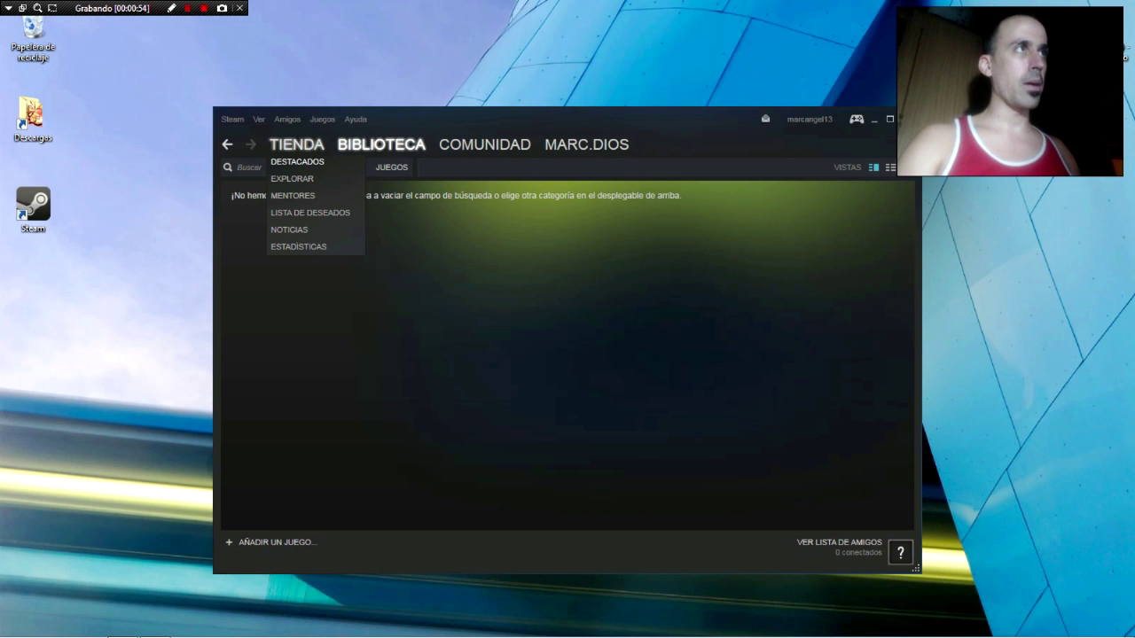
left_click(297, 161)
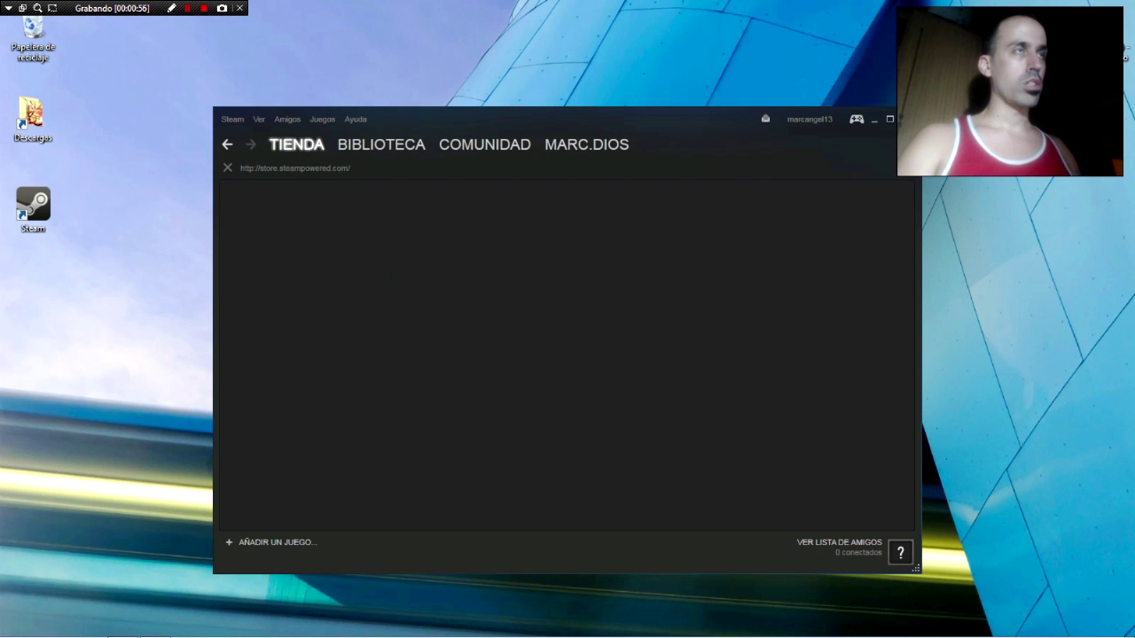
Look through the recommendations, recent updates, popular releases and specials on the store's front page.
scroll(461, 355, "down", 6)
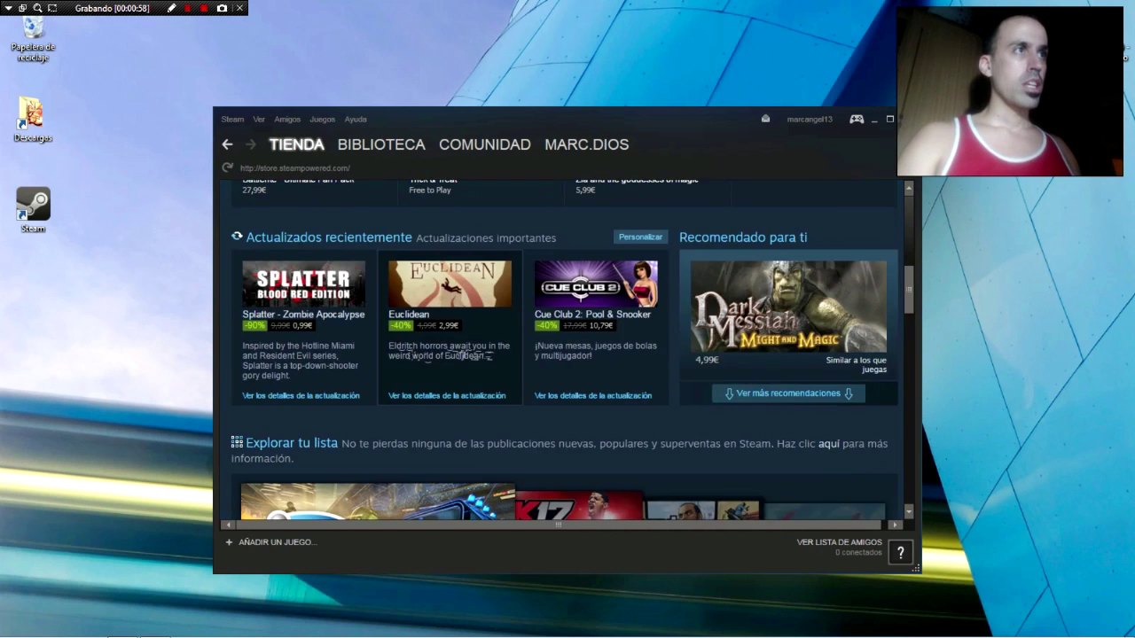
scroll(563, 350, "down", 3)
scroll(563, 350, "up", 3)
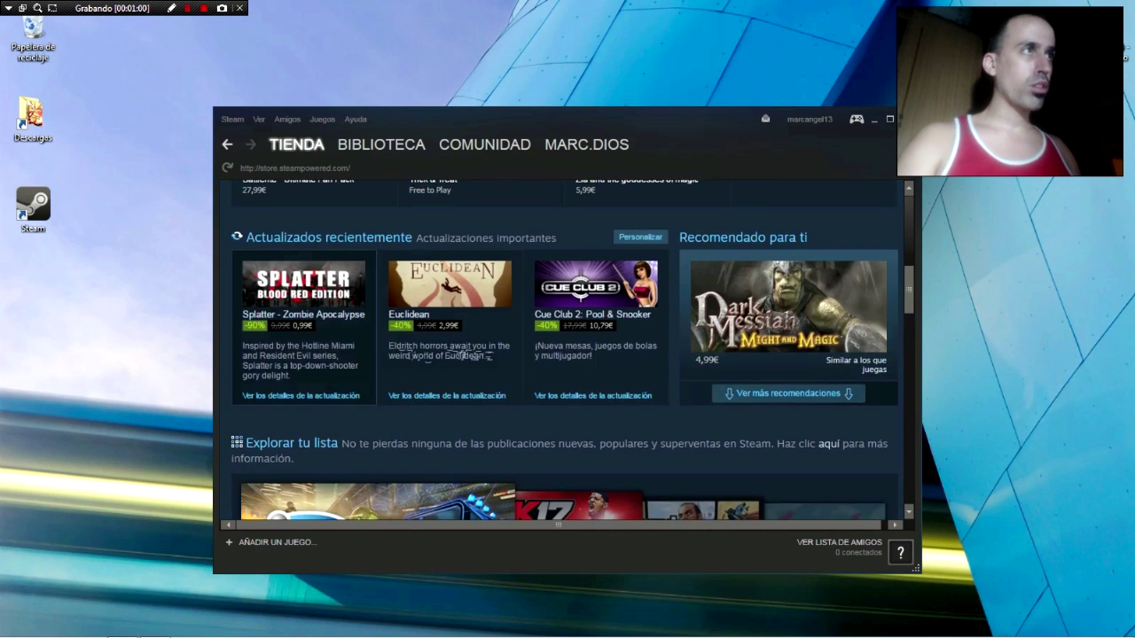
scroll(563, 350, "down", 1)
scroll(563, 351, "down", 6)
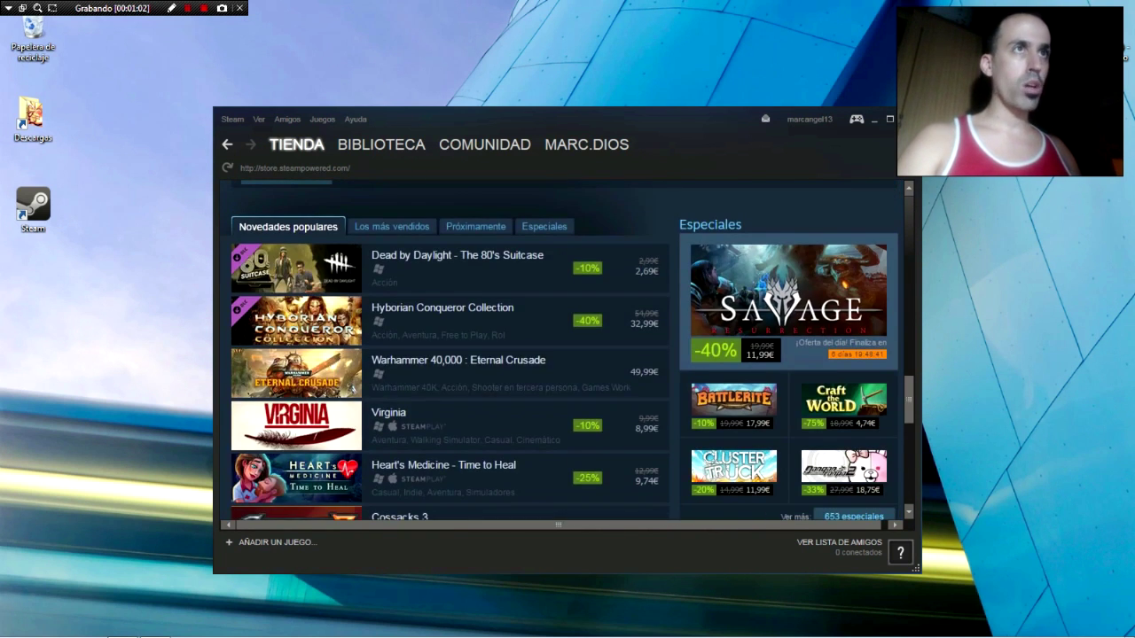
scroll(563, 350, "up", 8)
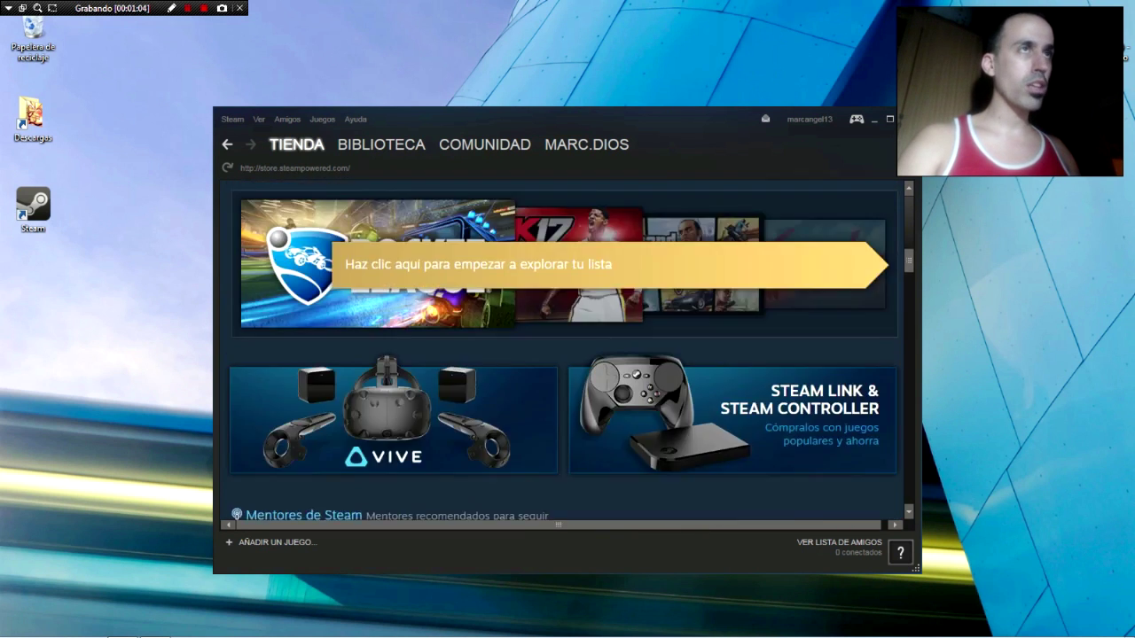
scroll(563, 350, "up", 2)
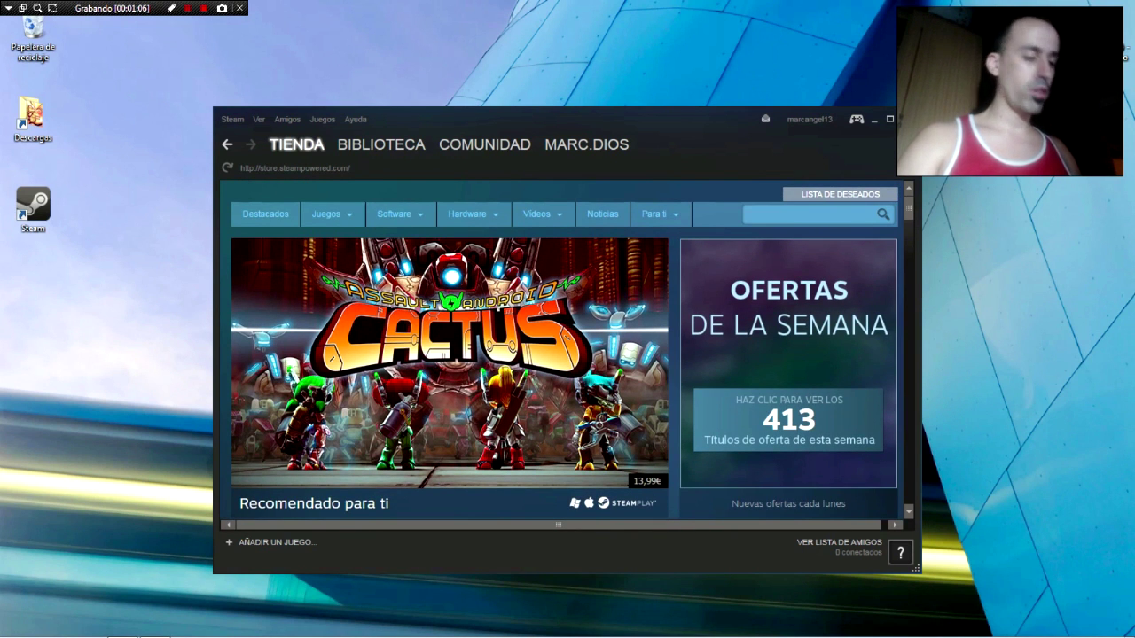
Search the store for "pes 2017" and open the Pro Evolution Soccer 2017 product page.
type("pes ")
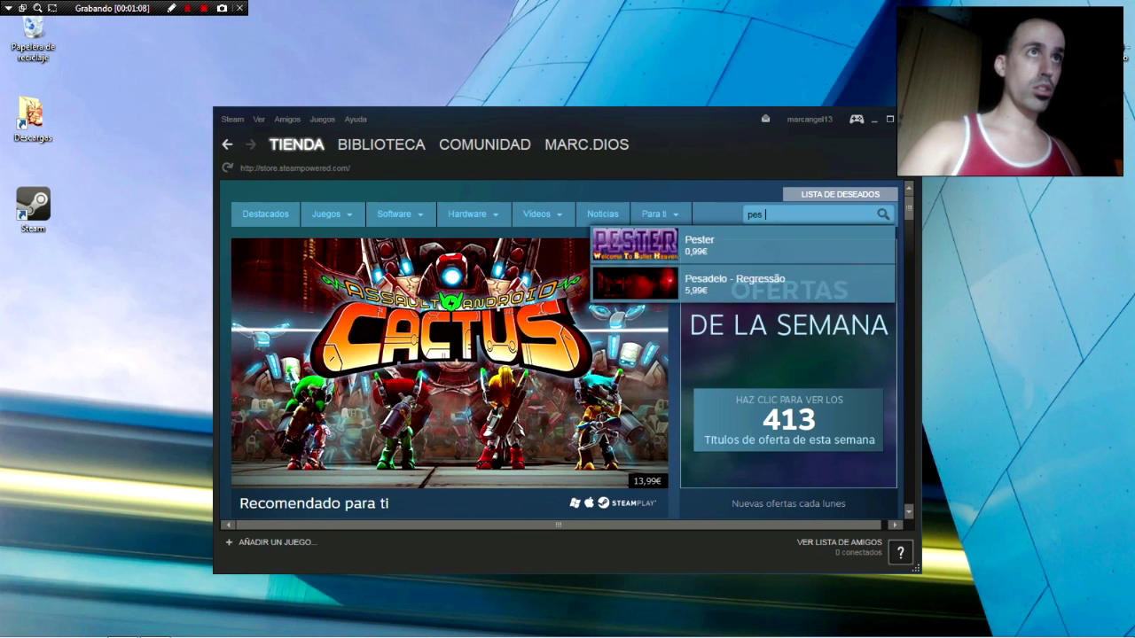
type("2017")
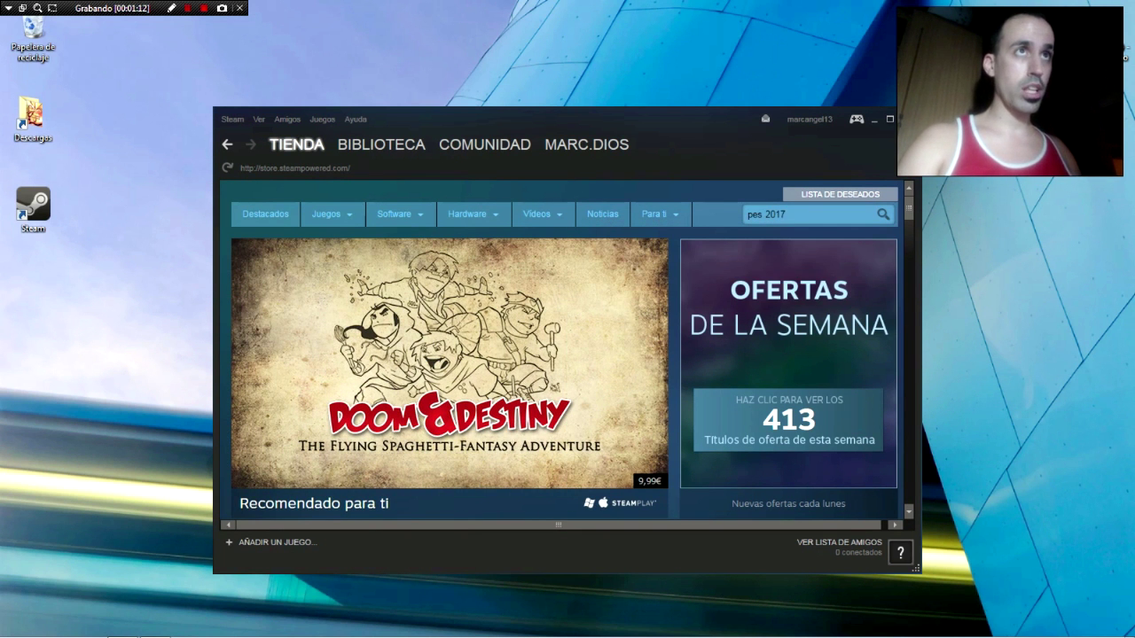
key("Return")
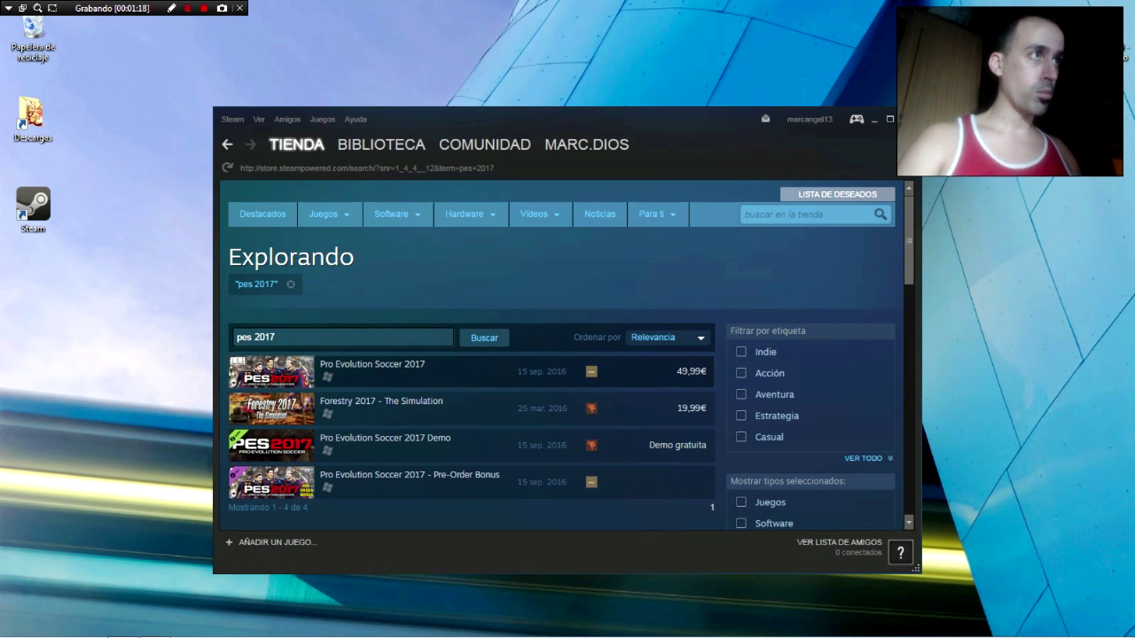
left_click(381, 371)
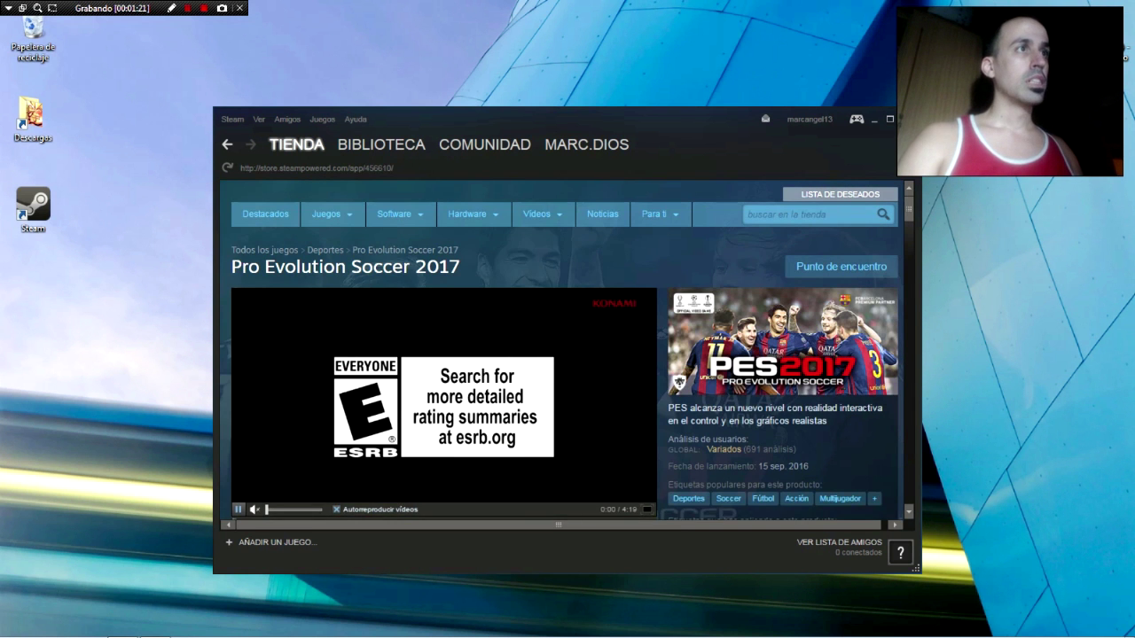
Start installing the Pro Evolution Soccer 2017 Demo in C:\Program Files (x86)\Steam, with desktop and start menu shortcuts.
scroll(562, 350, "down", 1)
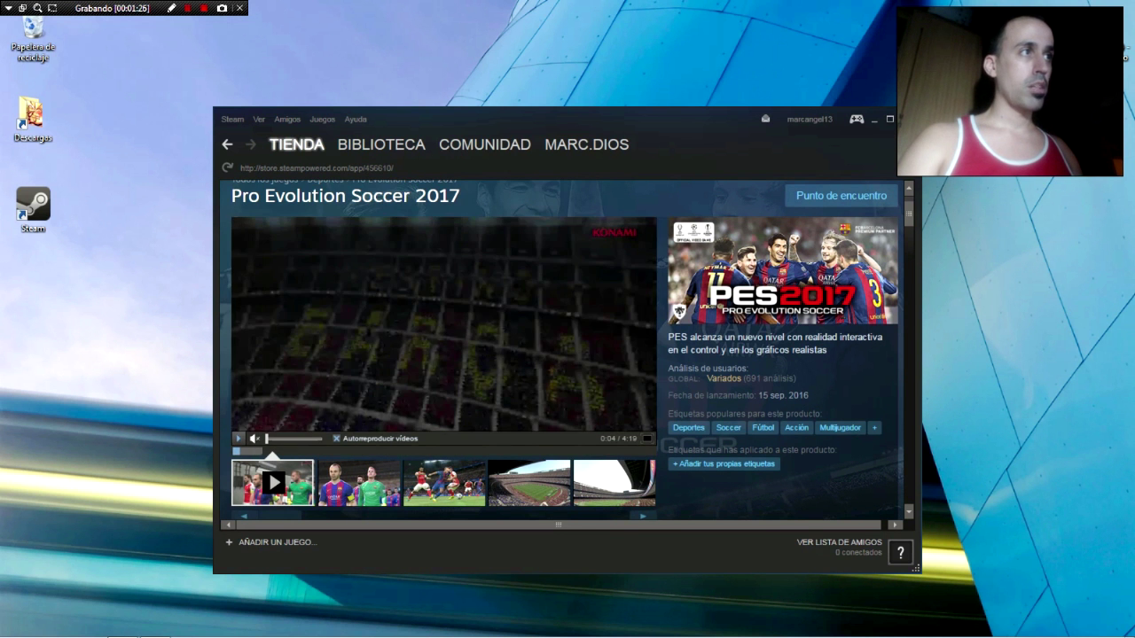
scroll(562, 350, "down", 3)
scroll(562, 350, "down", 2)
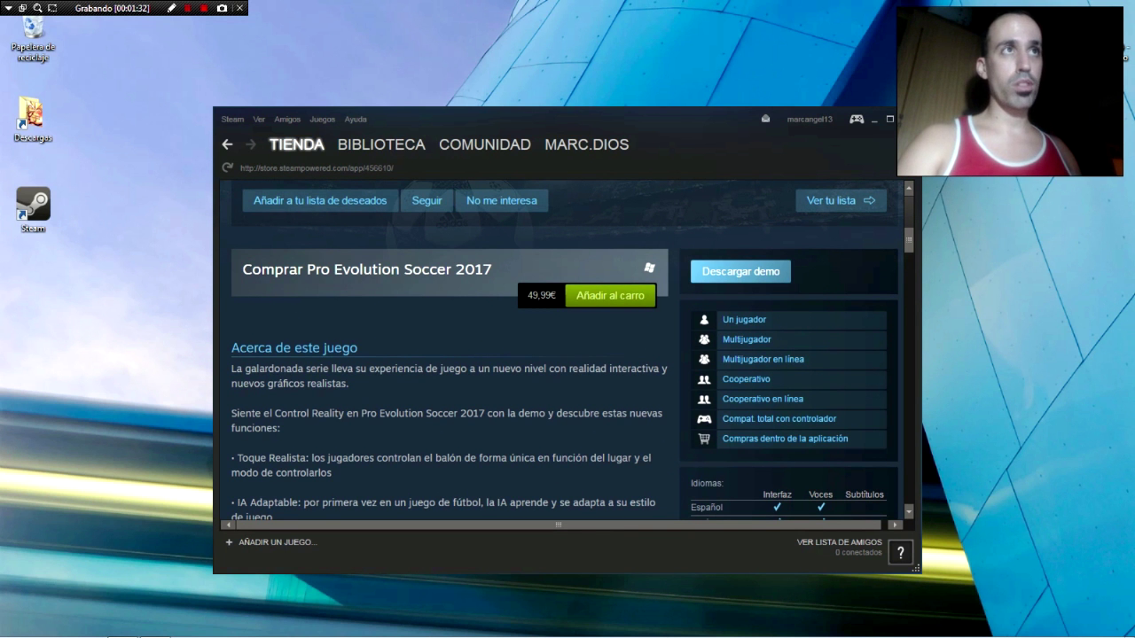
left_click(740, 272)
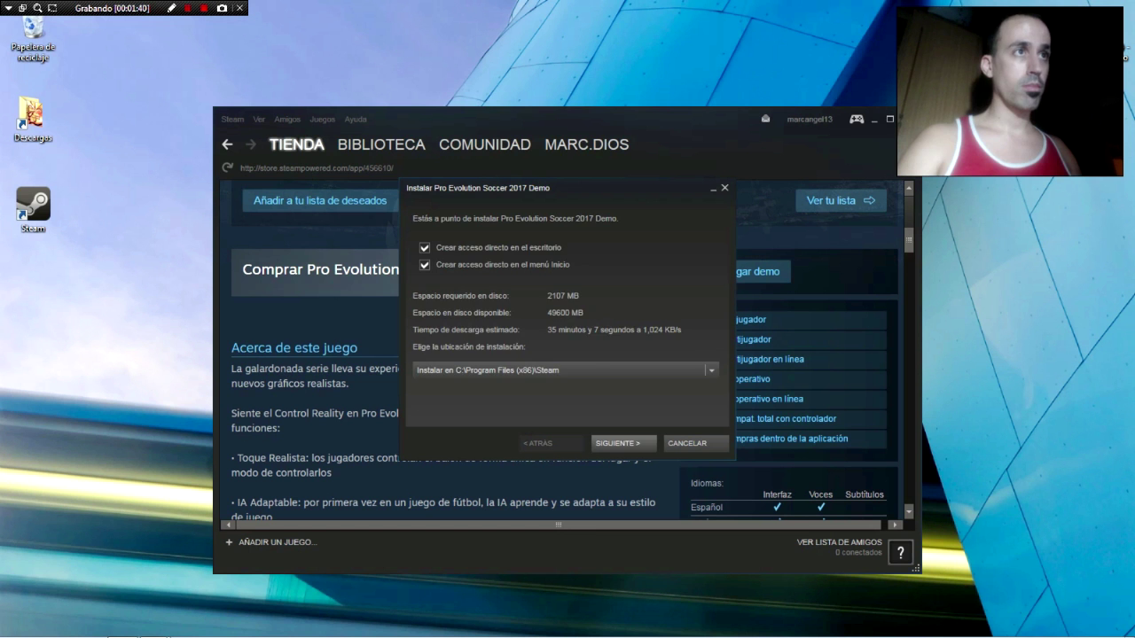
key("Return")
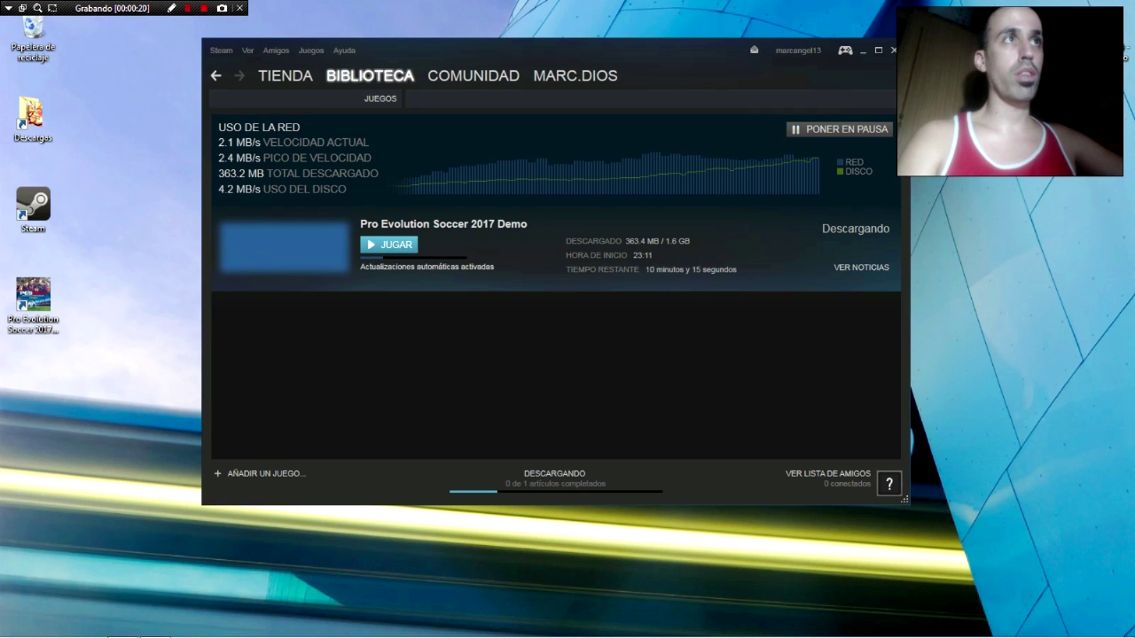
left_click_drag(532, 50, 563, 48)
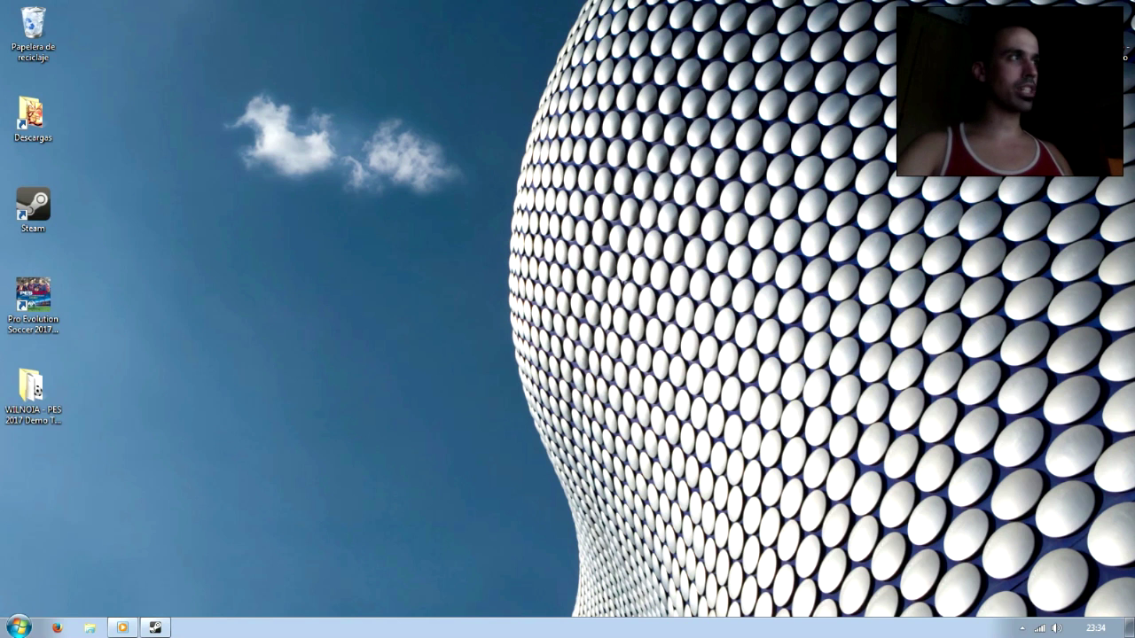
Switch to Windows Explorer and open the Steam folder inside Archivos de programa (x86) on Disco local (C:).
left_click(17, 627)
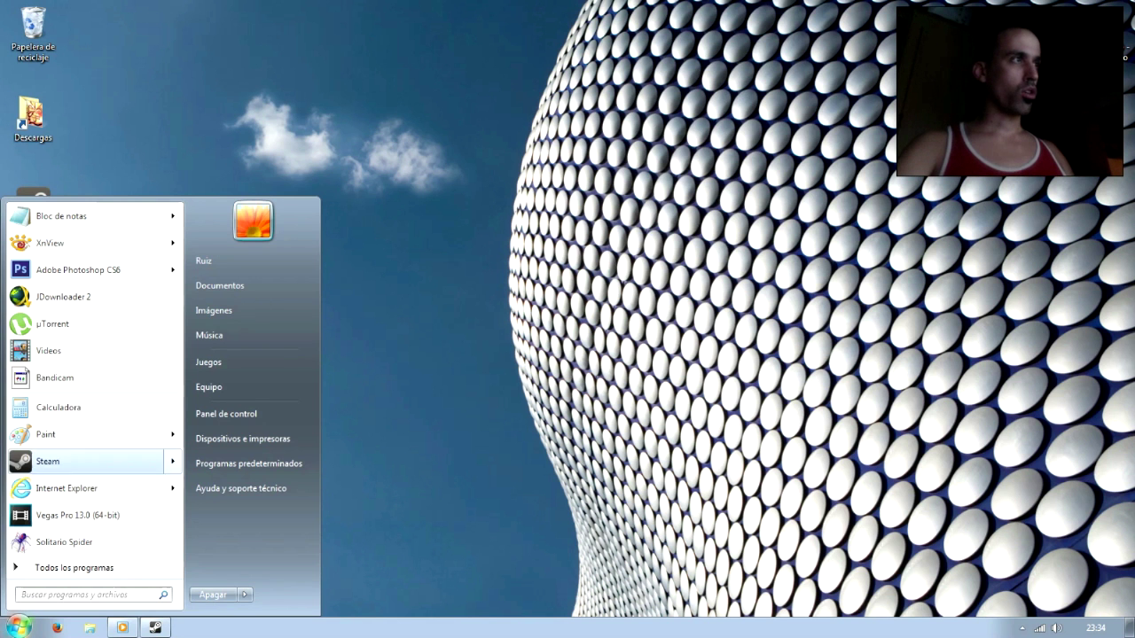
left_click(209, 386)
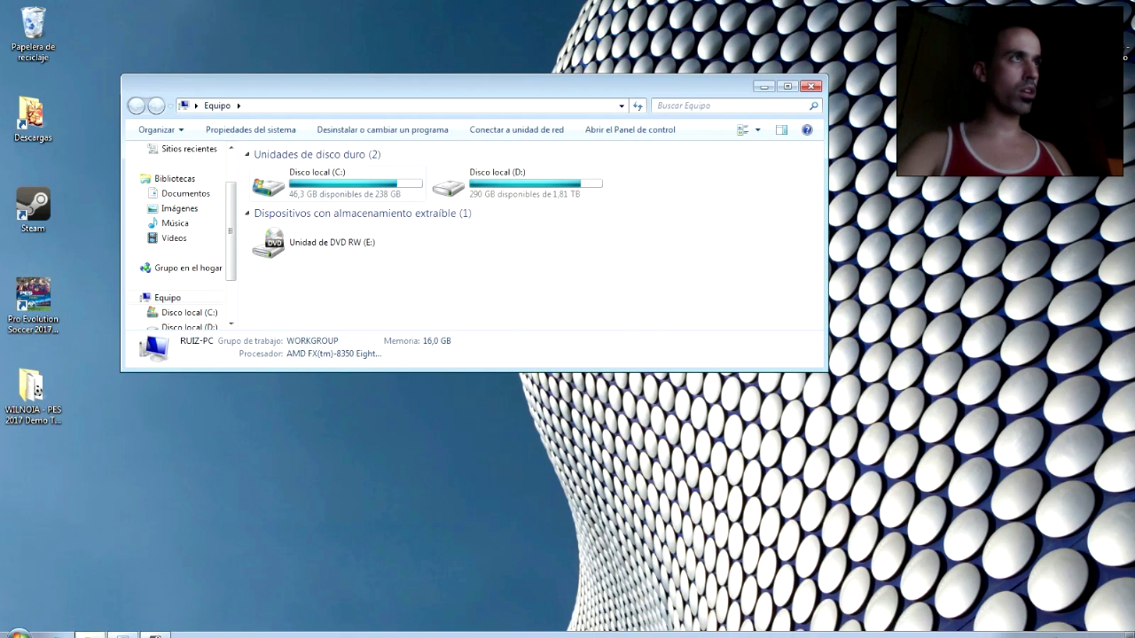
double_click(329, 180)
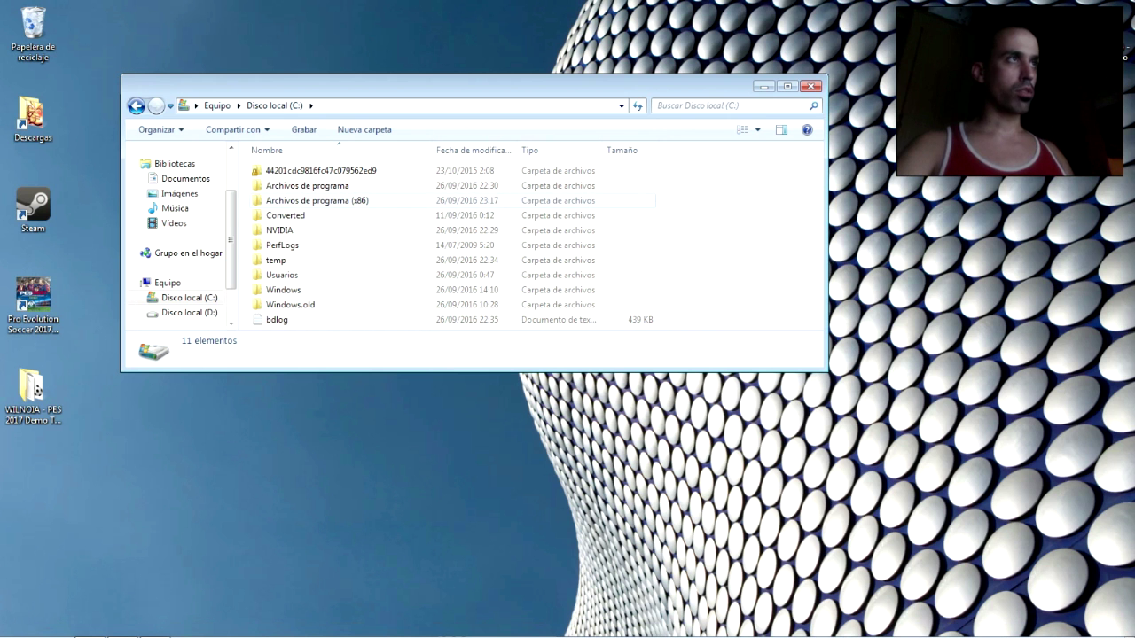
double_click(321, 200)
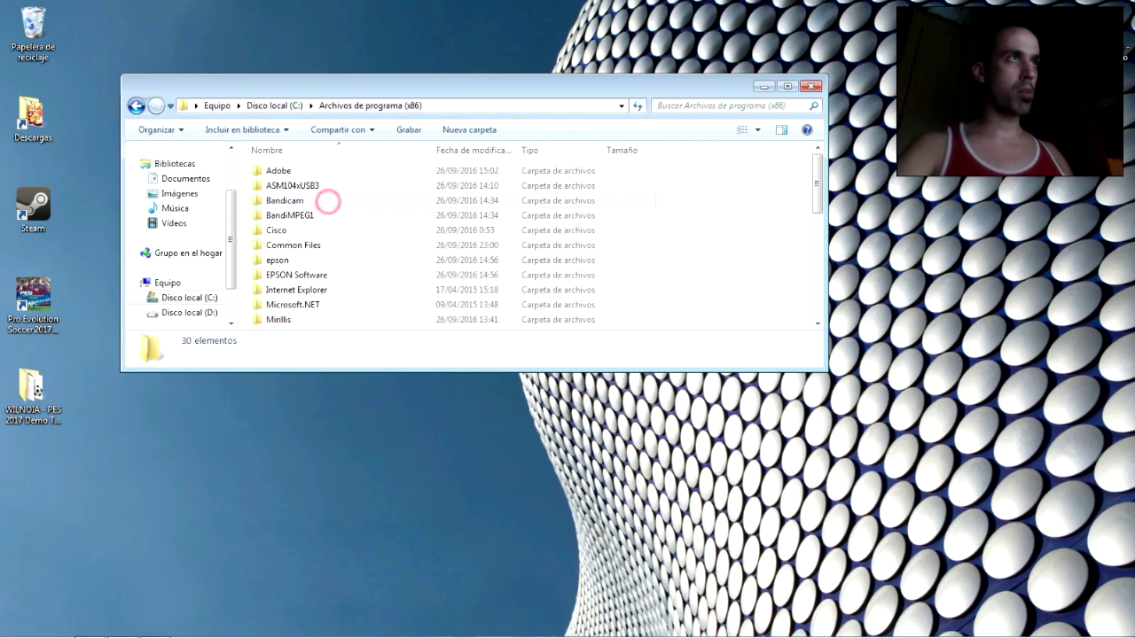
scroll(293, 253, "down", 2)
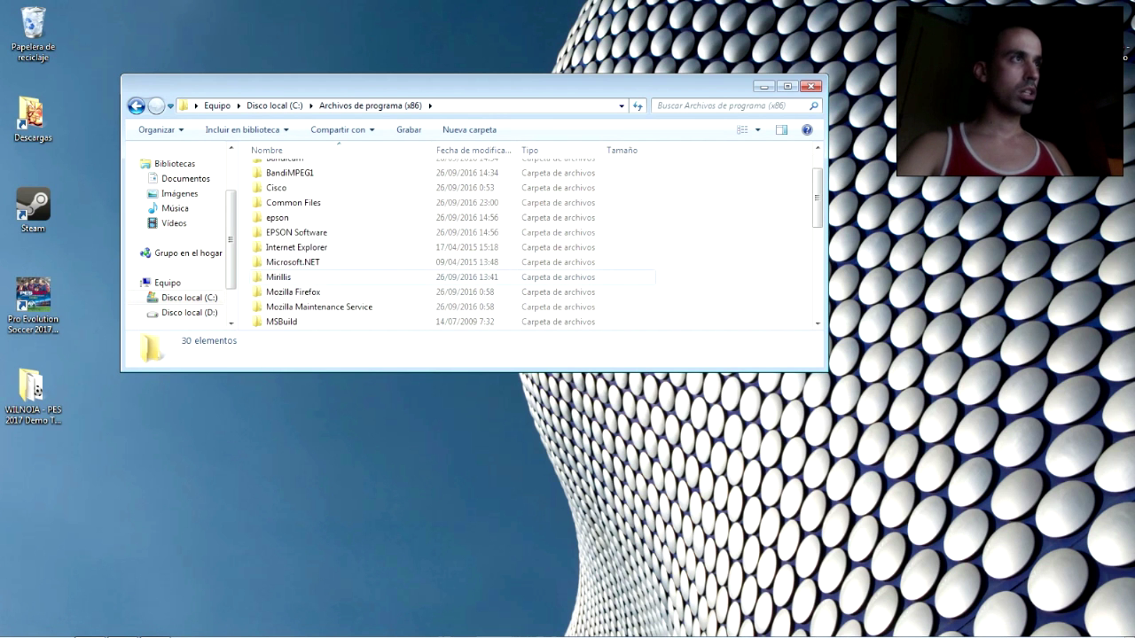
left_click(293, 248)
key("s")
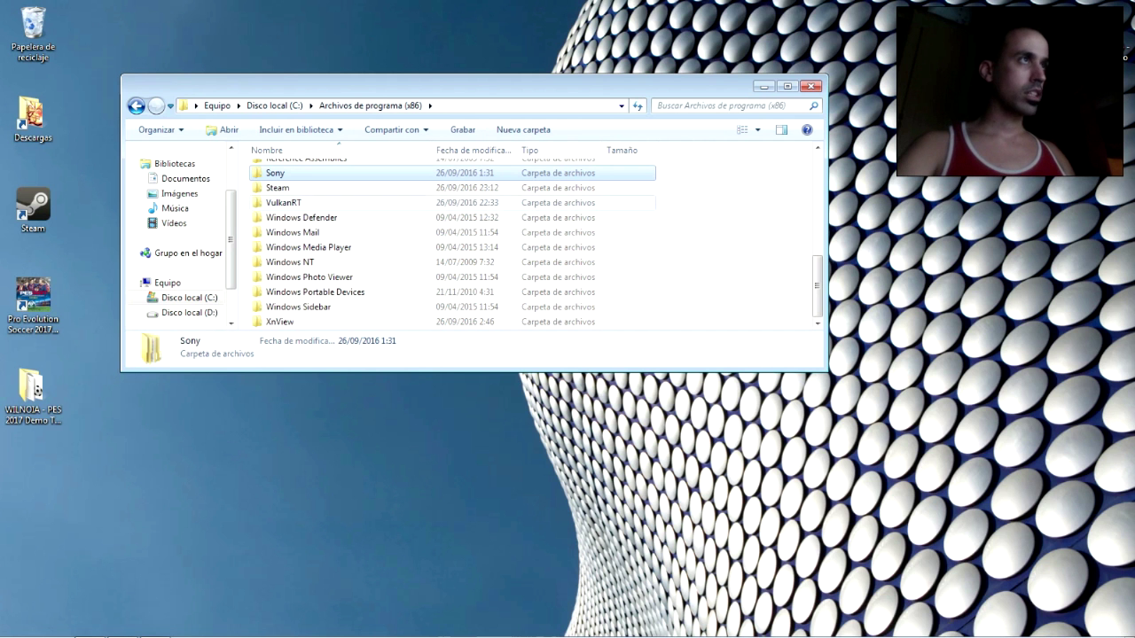
left_click(277, 187)
double_click(278, 187)
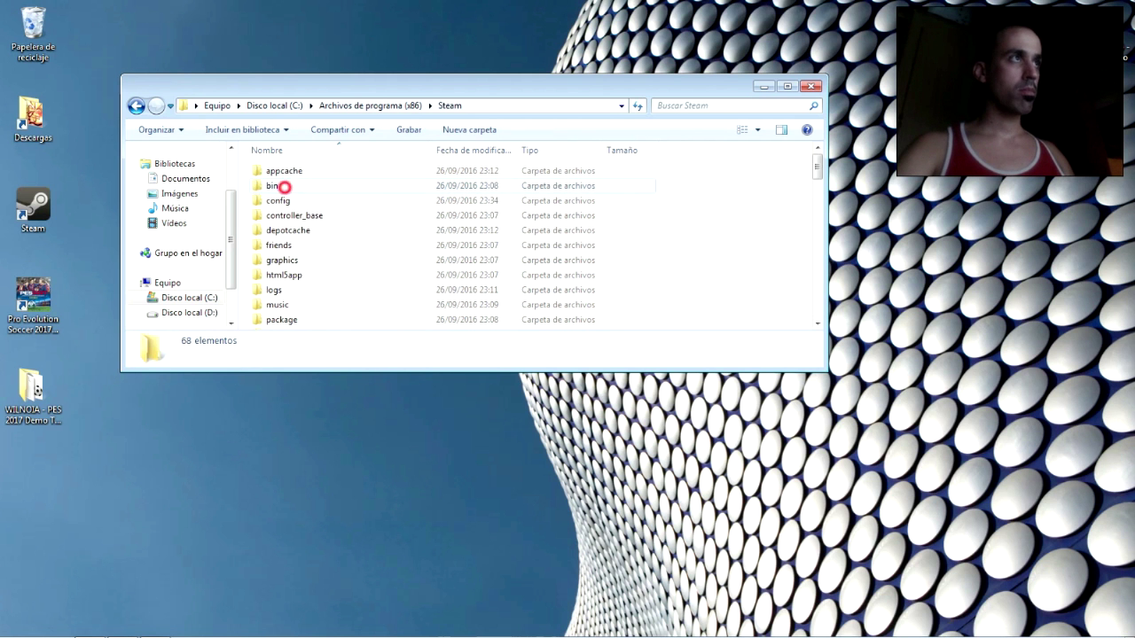
Open the Pro Evolution Soccer 2017 Demo folder inside steamapps\common.
scroll(278, 260, "down", 2)
left_click(278, 291)
scroll(278, 291, "down", 2)
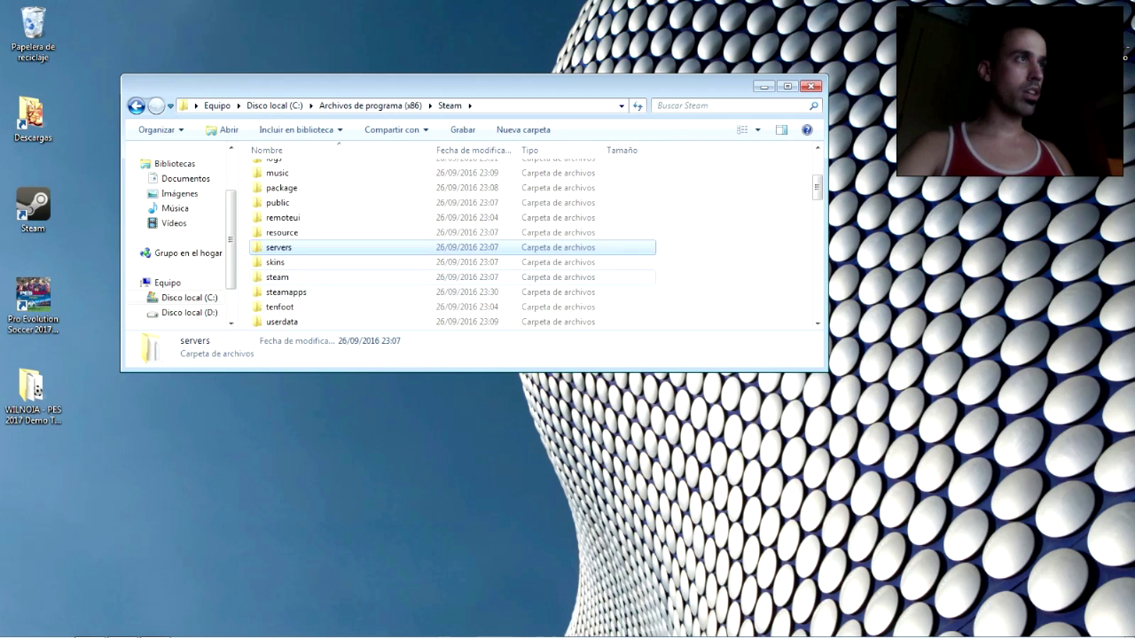
left_click(292, 248)
double_click(296, 247)
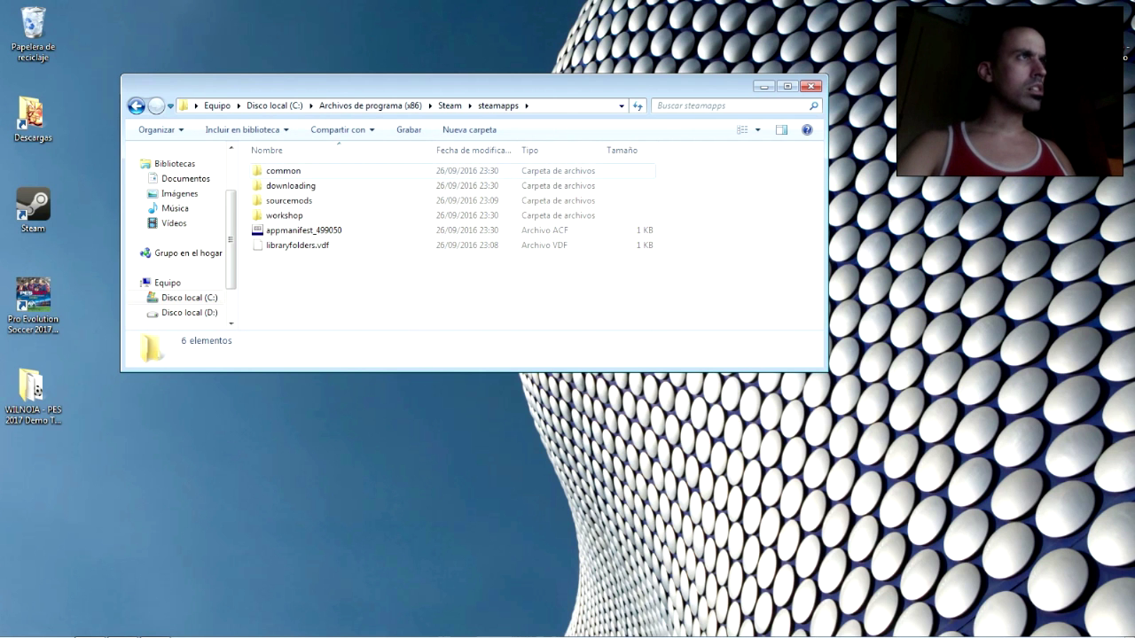
double_click(285, 171)
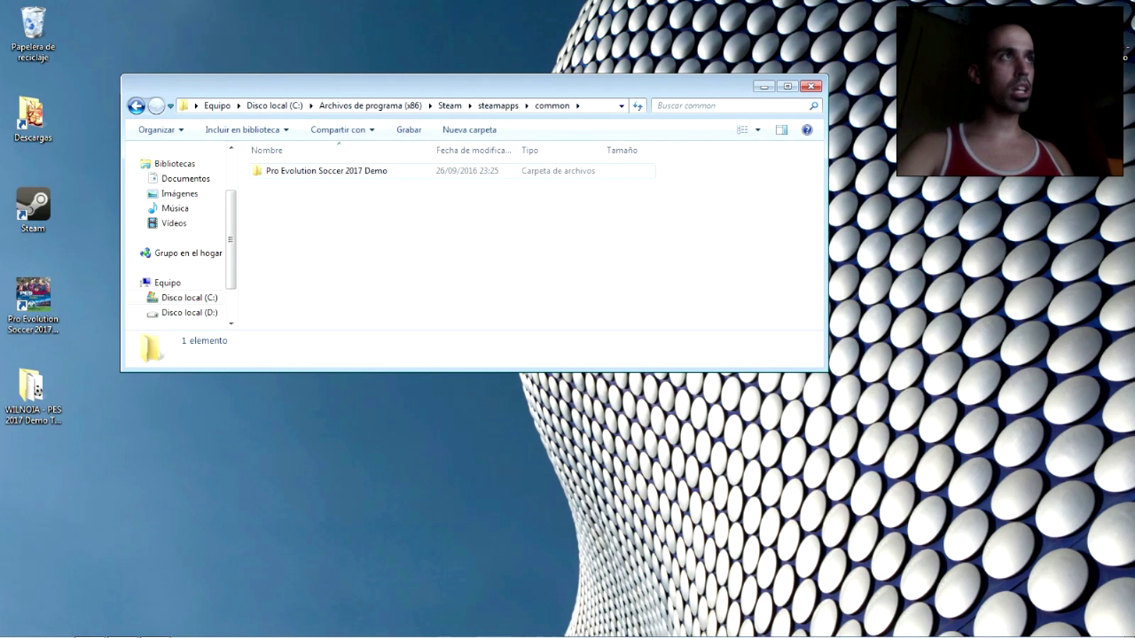
double_click(324, 171)
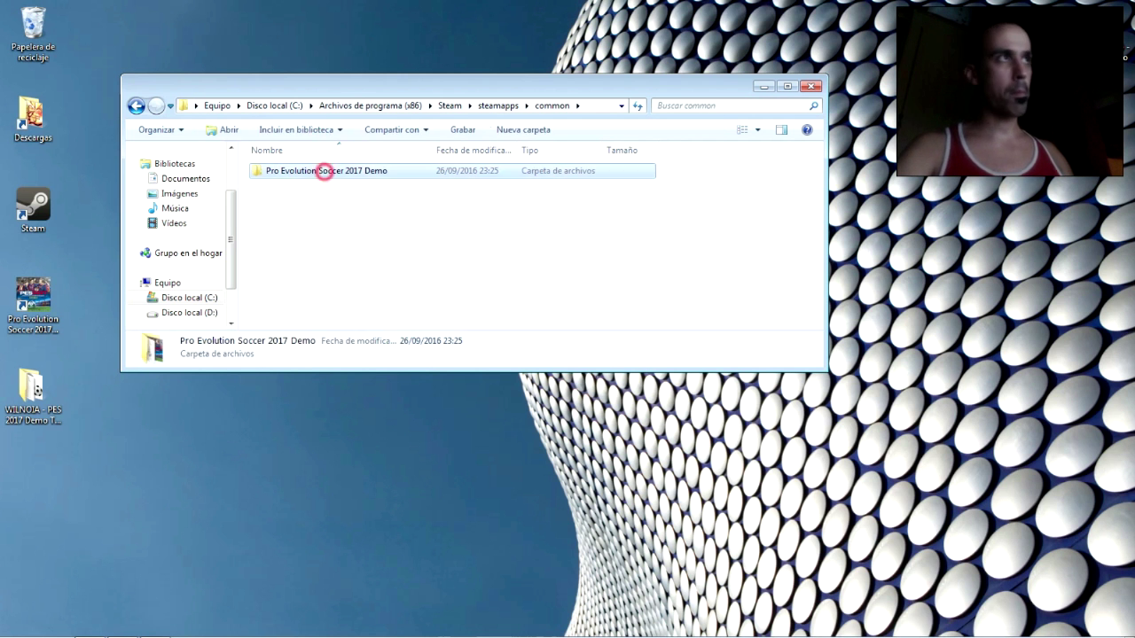
Examine the contents of the game's Data folder and return to the Pro Evolution Soccer 2017 Demo folder.
double_click(283, 185)
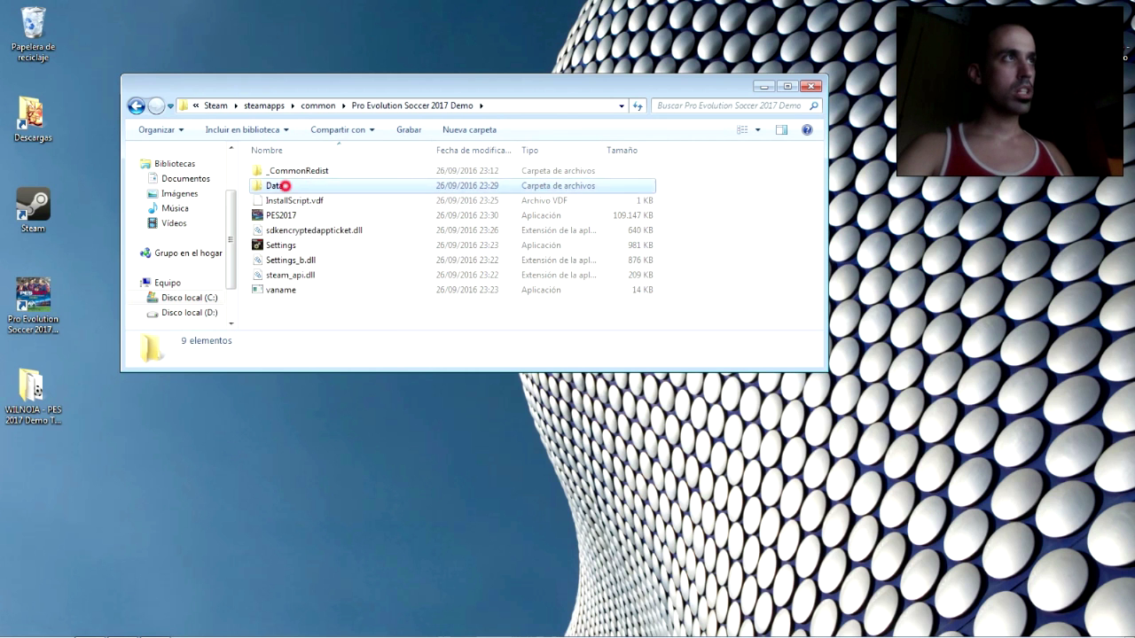
scroll(306, 257, "down", 10)
scroll(314, 248, "up", 10)
key("BackSpace")
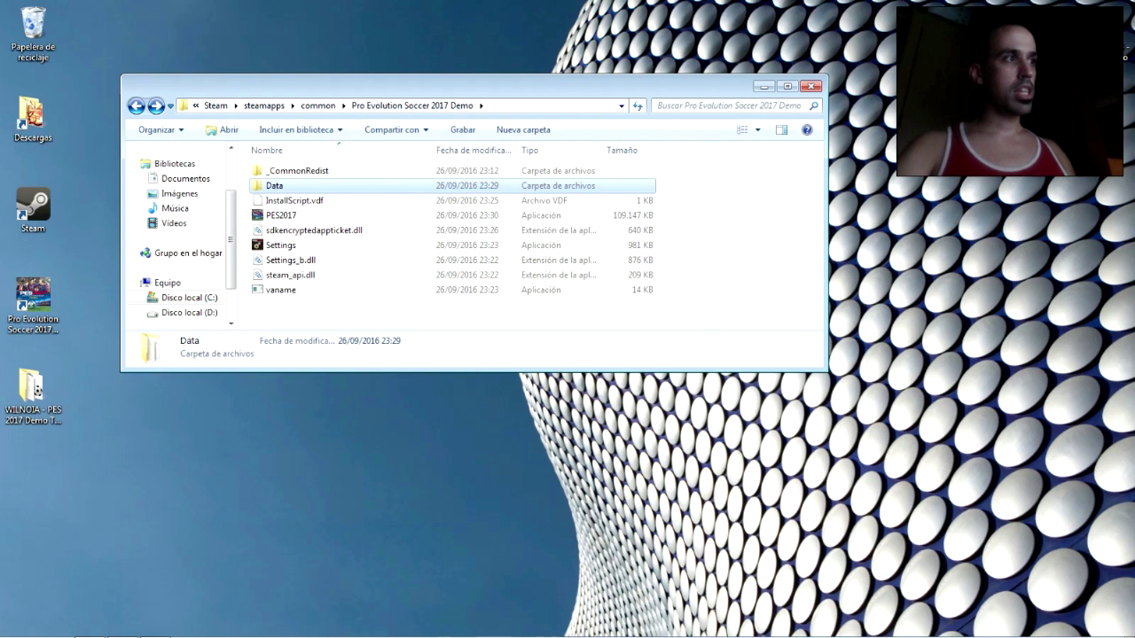
Open the full game's Pro Evolution Soccer 2017 folder inside Archivos de programa (x86) on Disco local (C:) in a second window.
mouse_move(89, 635)
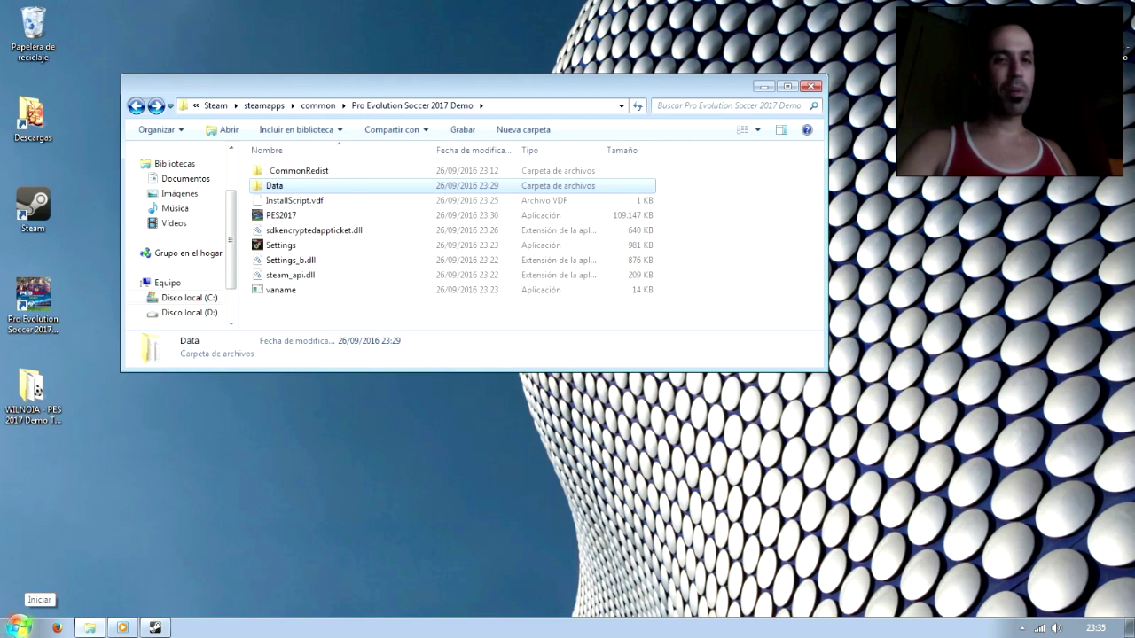
left_click(20, 626)
left_click(234, 381)
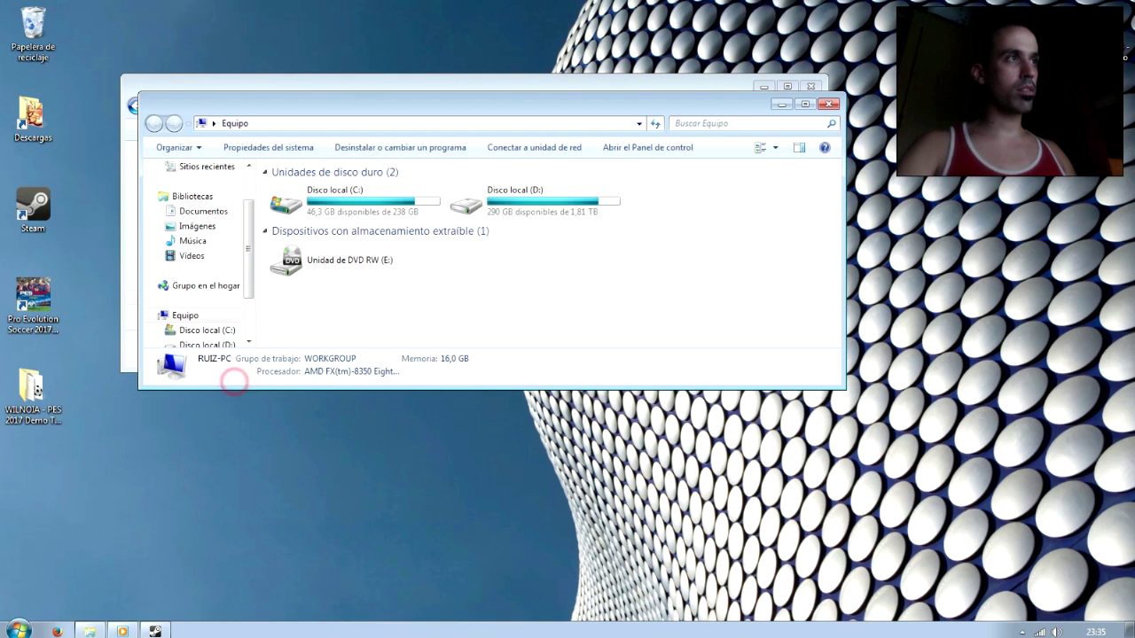
double_click(352, 197)
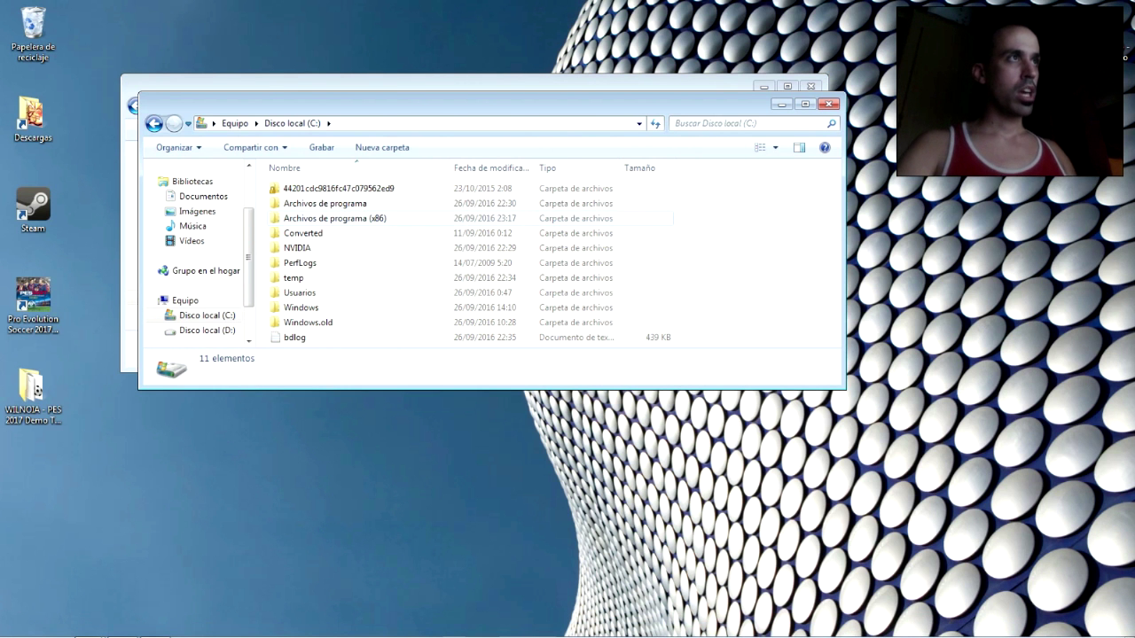
double_click(324, 218)
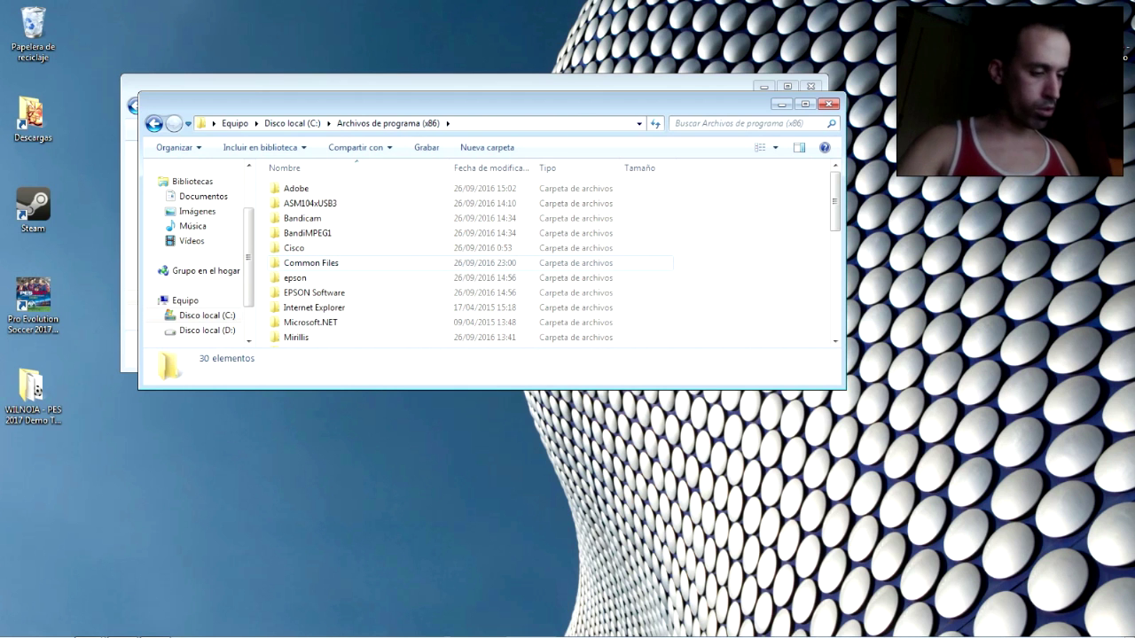
type("pro")
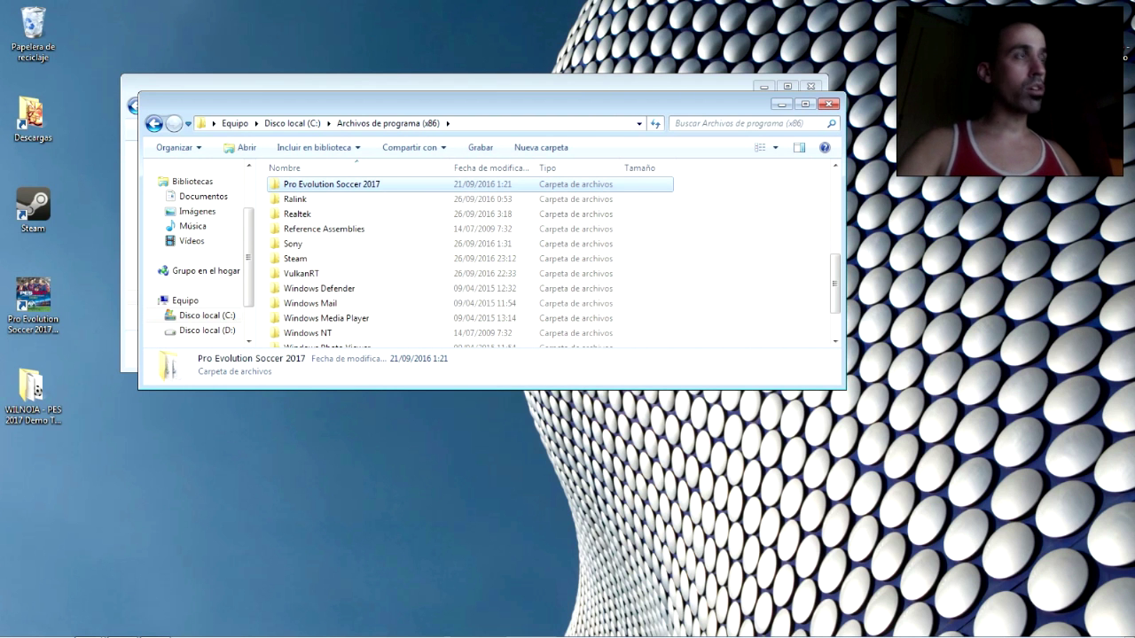
key("Return")
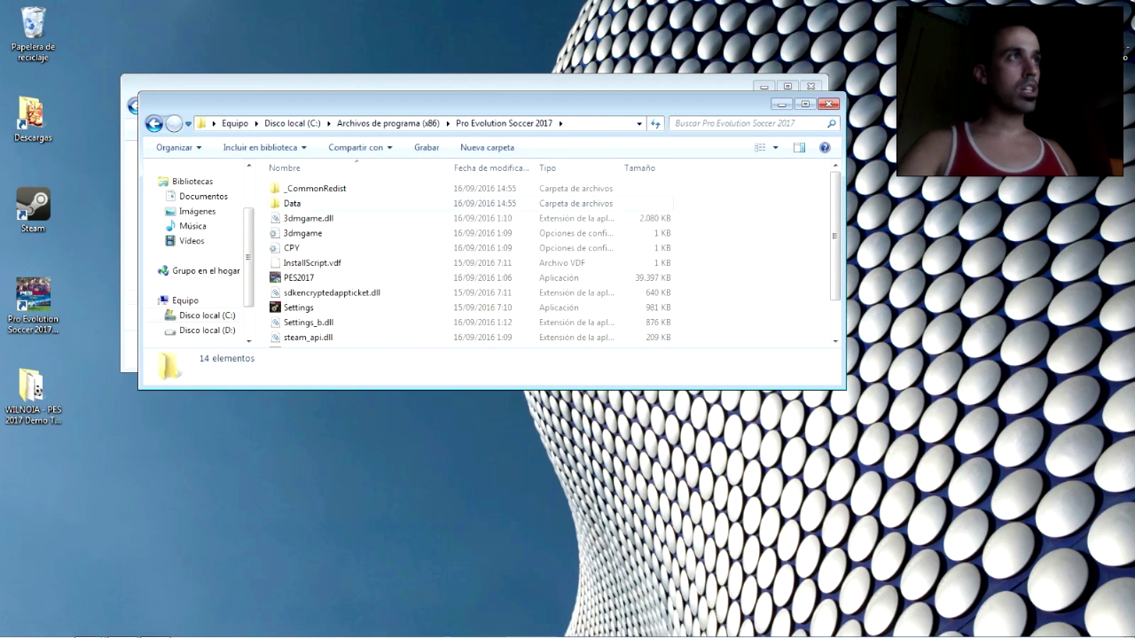
Copy the full game's Data folder into the Pro Evolution Soccer 2017 Demo folder, merging the folders and replacing all conflicting files.
left_click(317, 204)
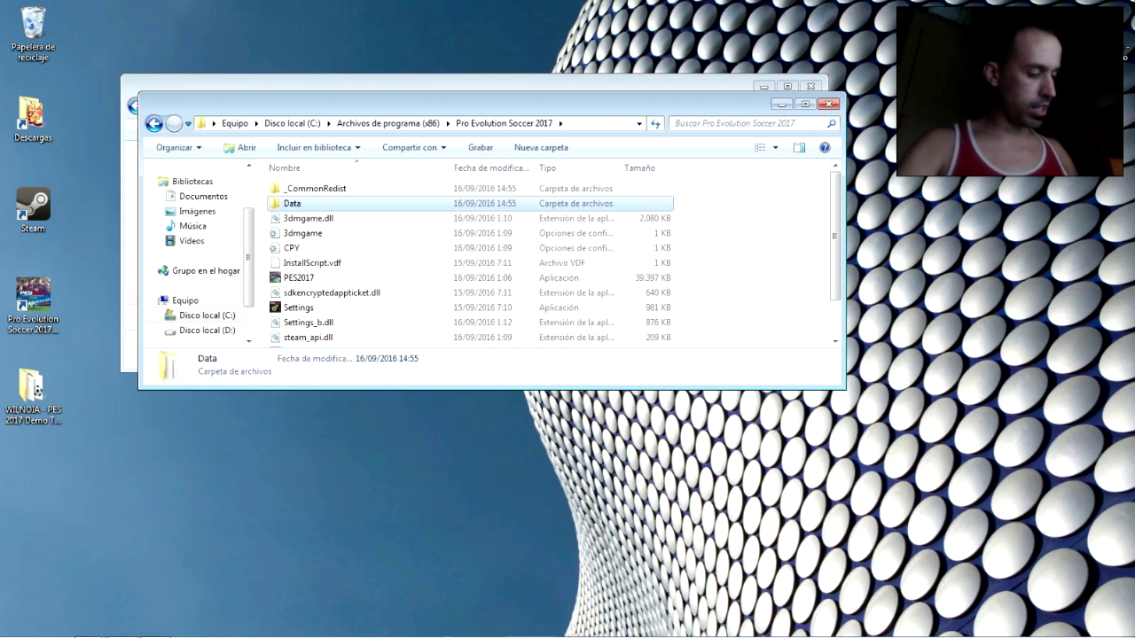
left_click(393, 82)
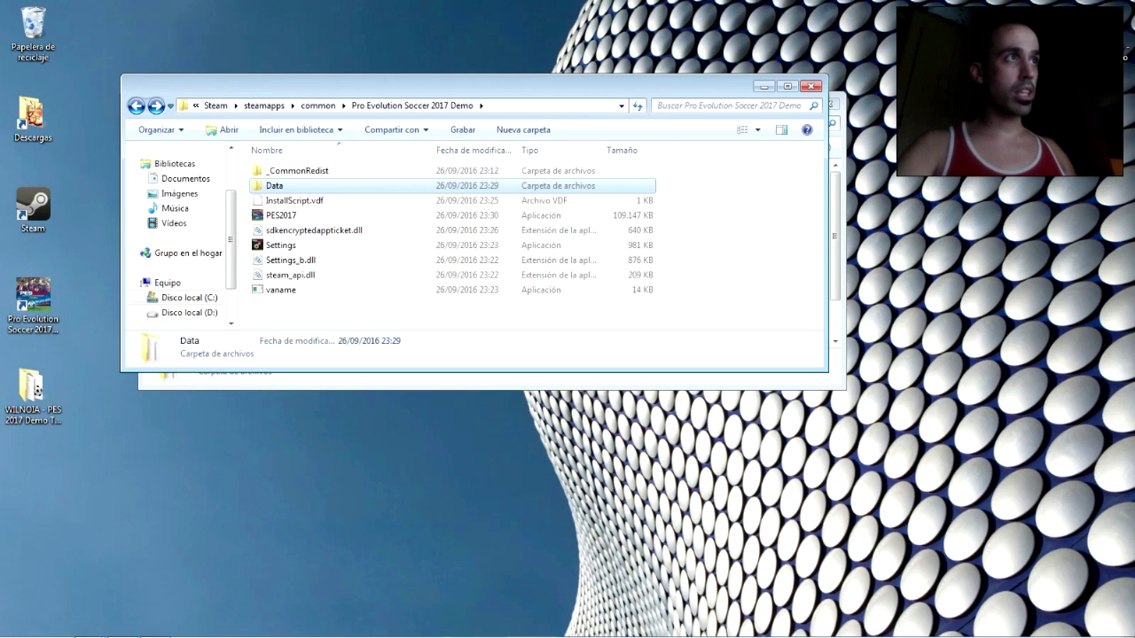
left_click(319, 310)
key("ctrl+v")
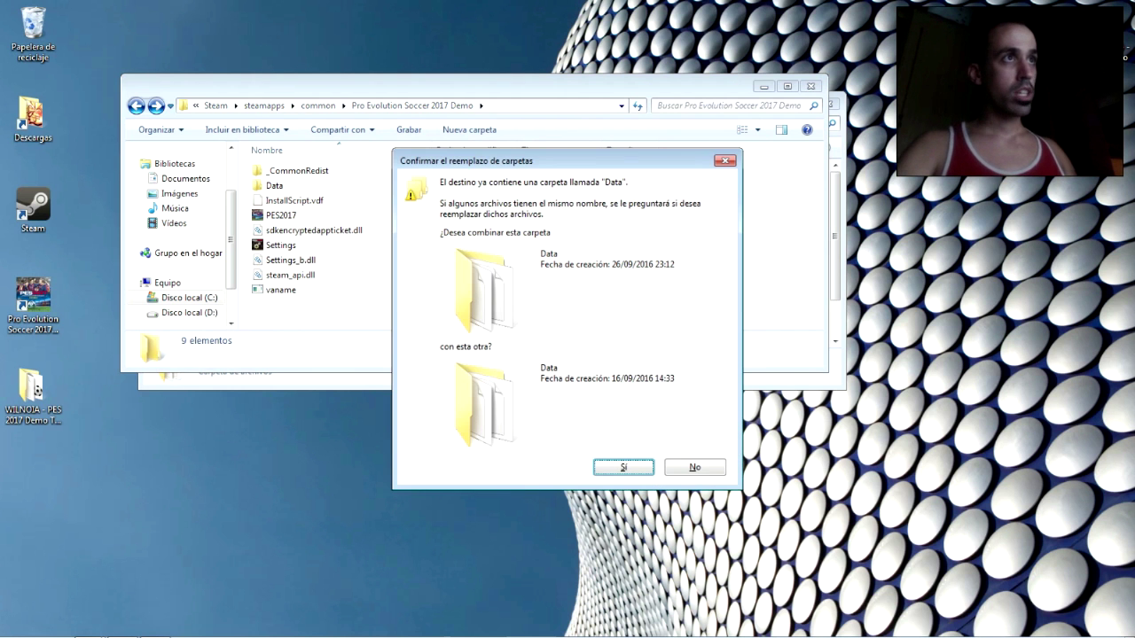
left_click(622, 467)
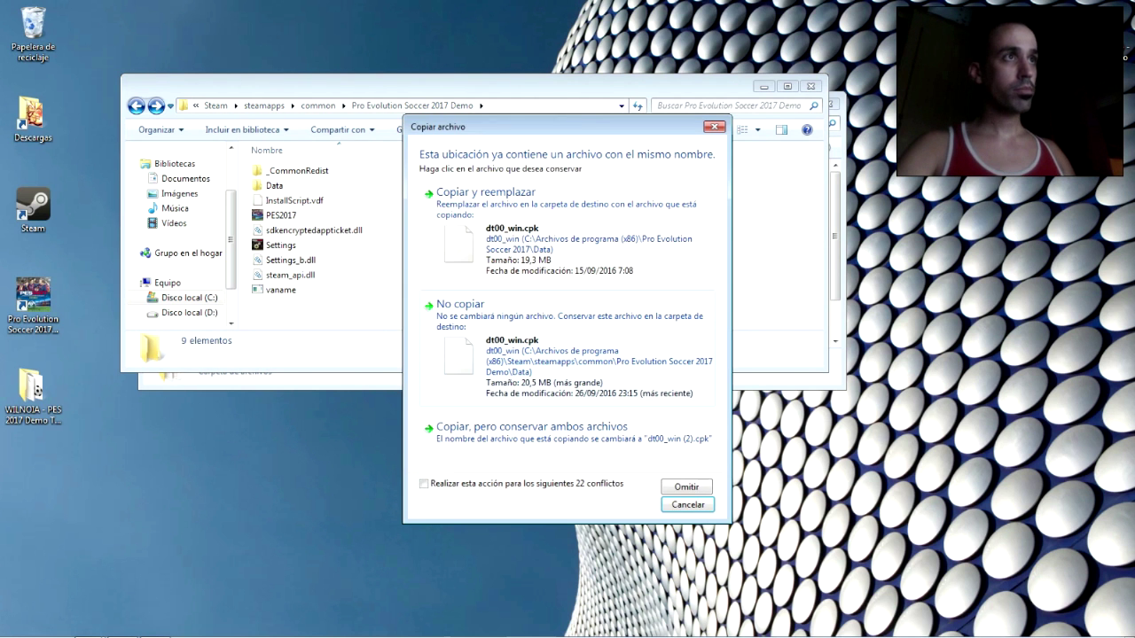
left_click(487, 483)
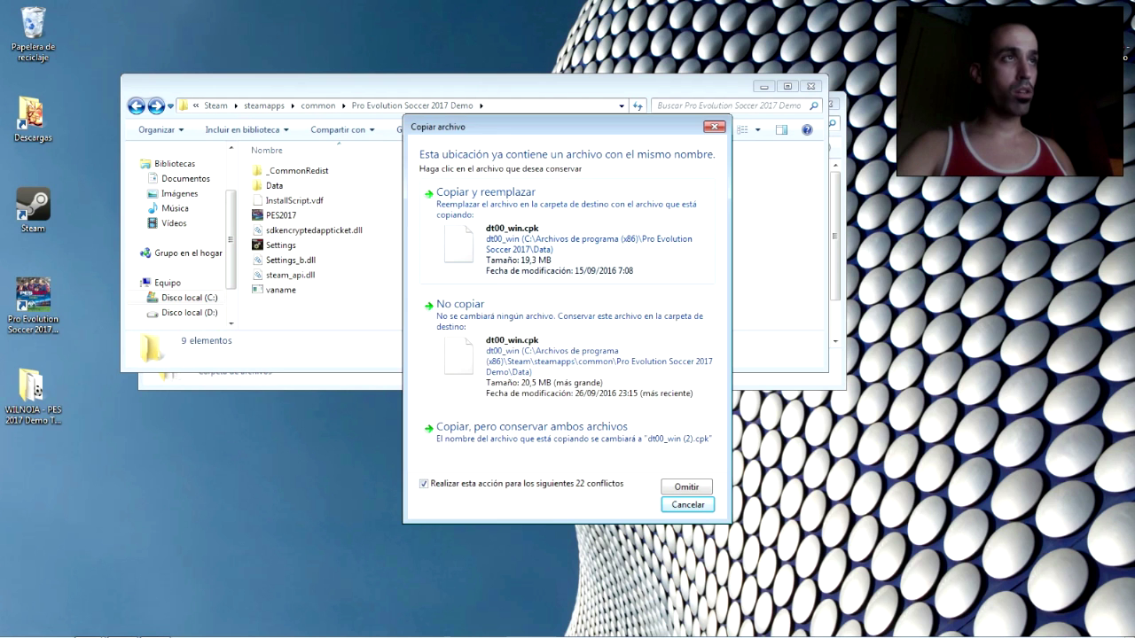
left_click(510, 232)
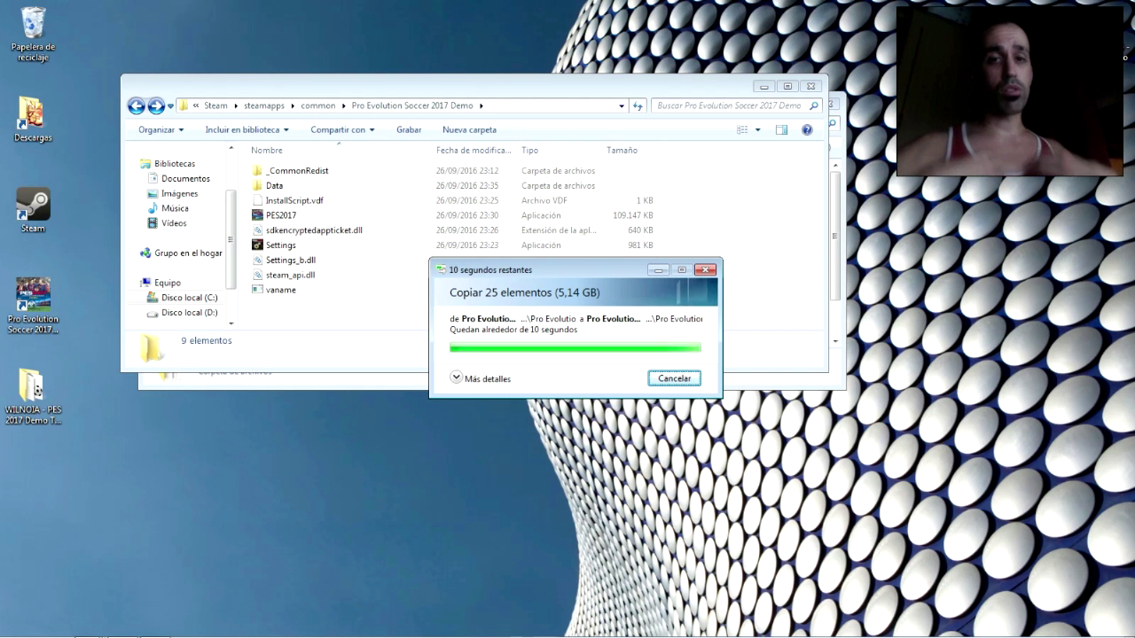
left_click(274, 186)
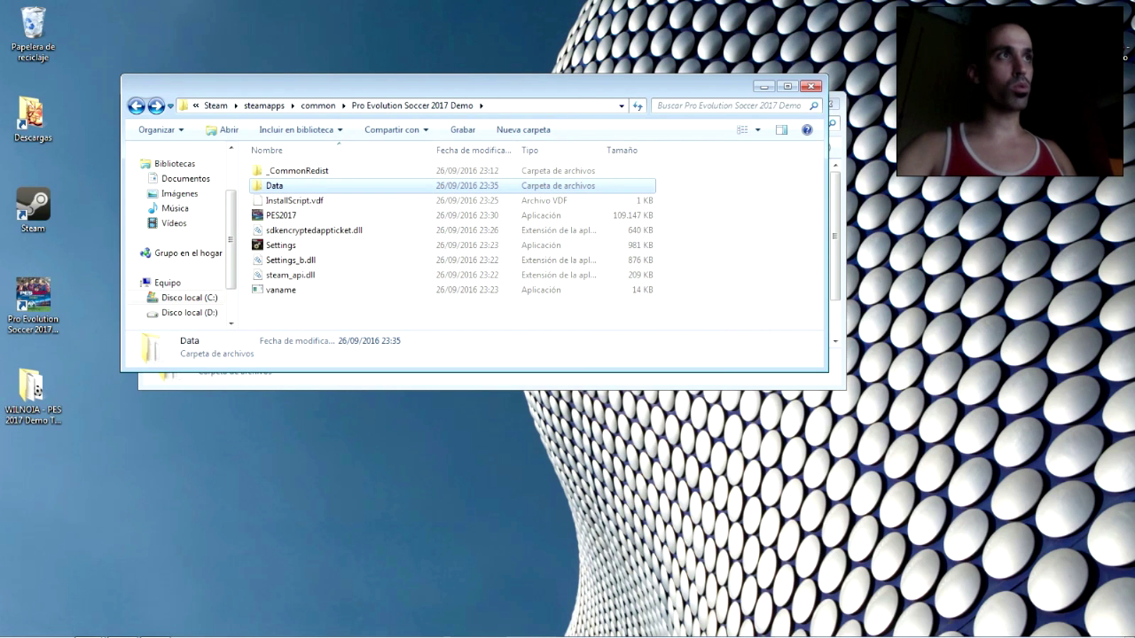
left_click(433, 301)
right_click(393, 306)
left_click(458, 363)
left_click(357, 307)
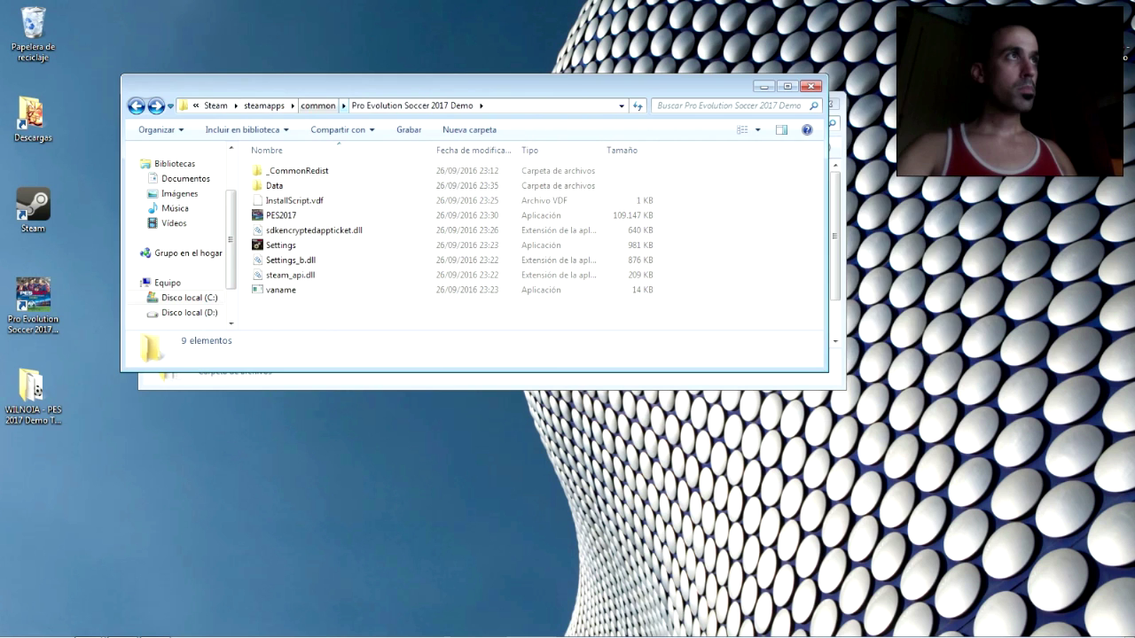
Move the Demo folder window aside and close the full game's Pro Evolution Soccer 2017 folder window.
left_click_drag(347, 86, 504, 92)
left_click(250, 102)
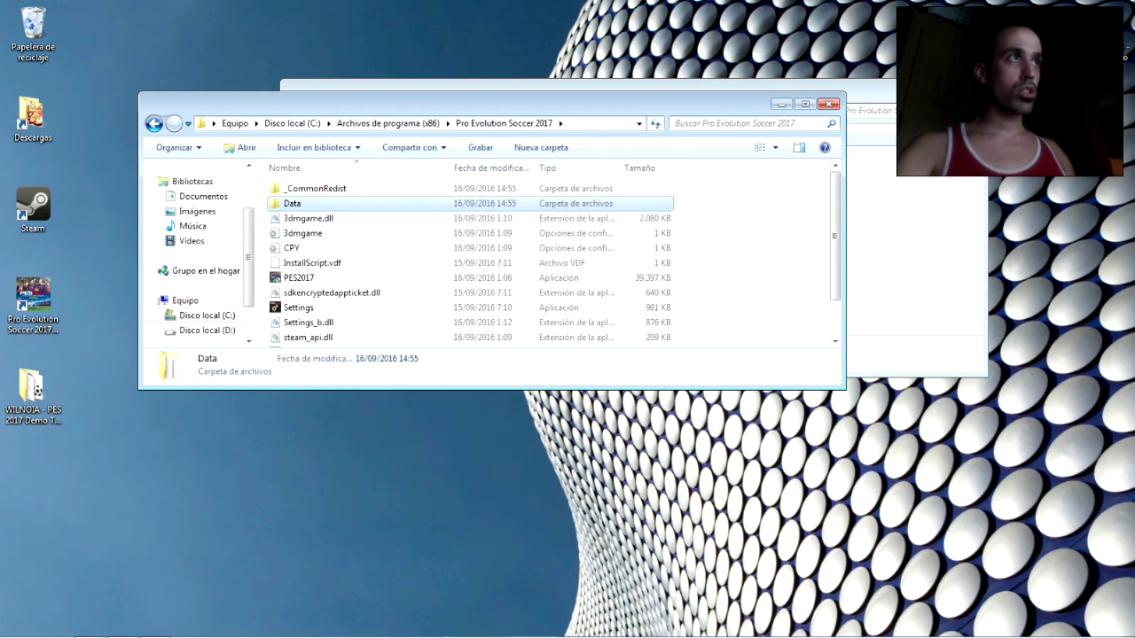
left_click(828, 104)
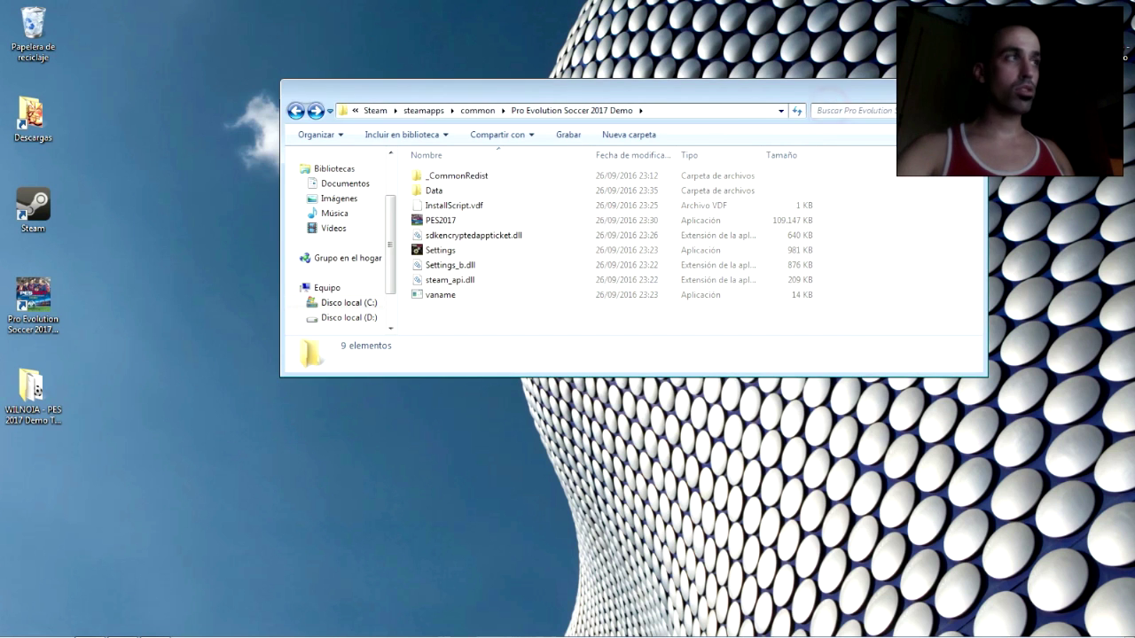
Open the PES 2017 Demo Teams Selector folder on the desktop and launch the Teams Selector application.
double_click(31, 390)
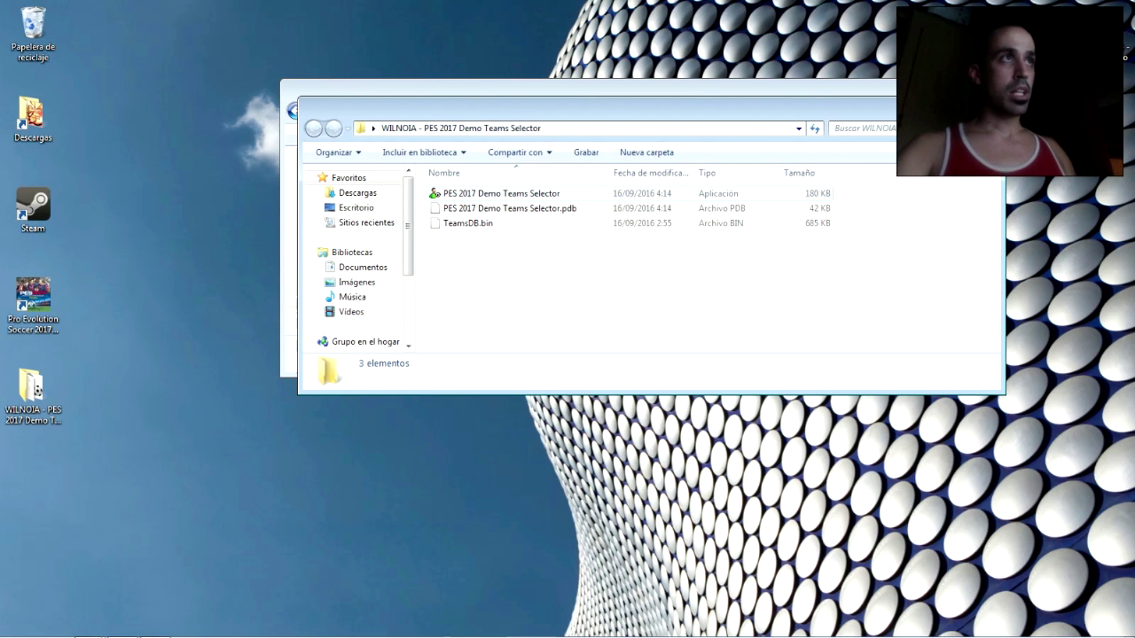
left_click(490, 193)
double_click(490, 193)
left_click(609, 338)
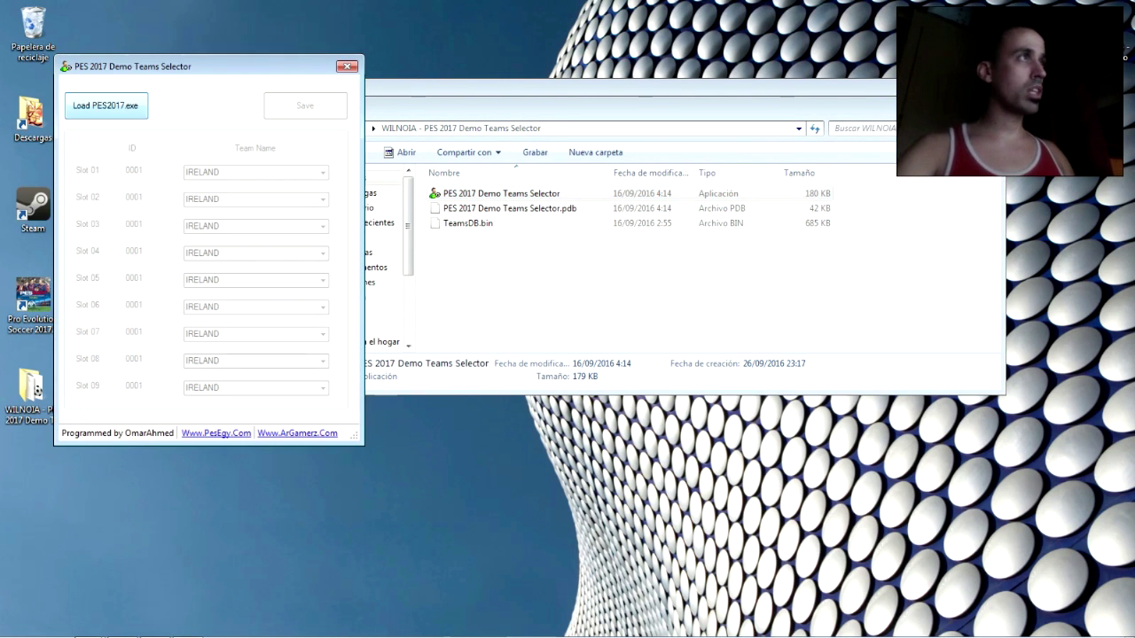
Start loading the game executable and browse to the Steam folder inside Archivos de programa (x86) on Disco local (C:).
left_click(116, 103)
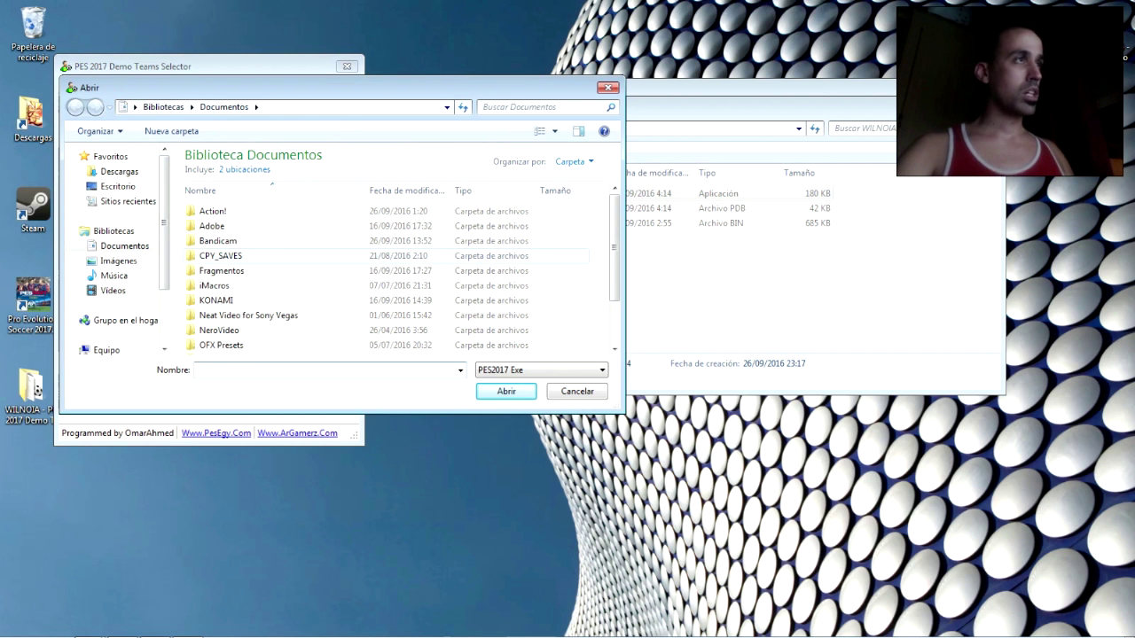
left_click(228, 255)
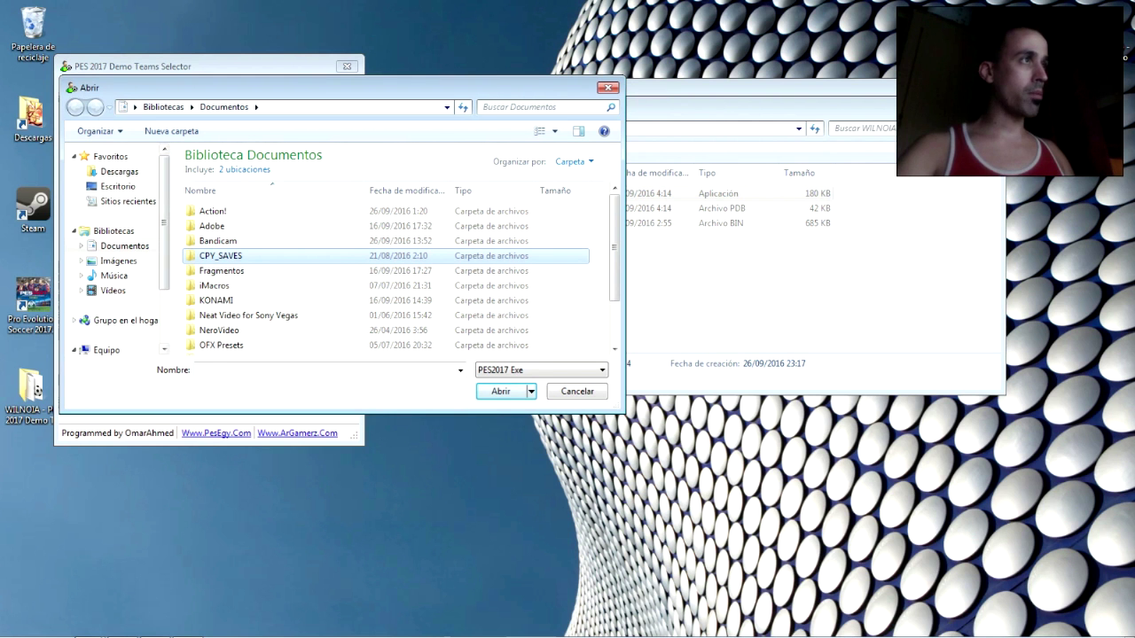
scroll(115, 257, "down", 2)
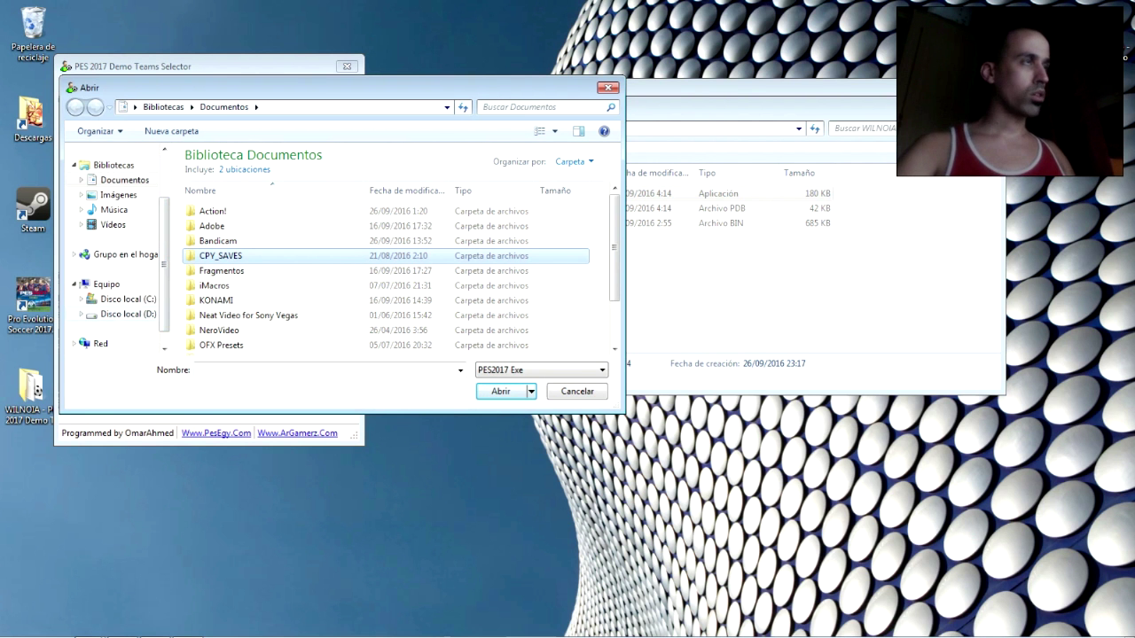
left_click(124, 299)
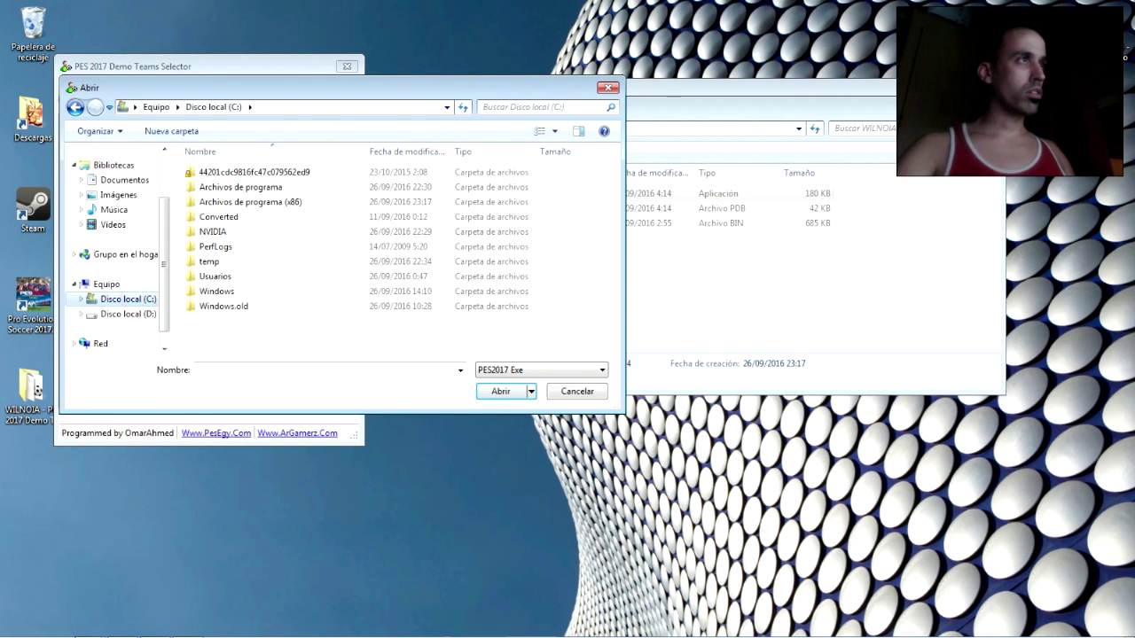
double_click(266, 203)
scroll(248, 226, "down", 5)
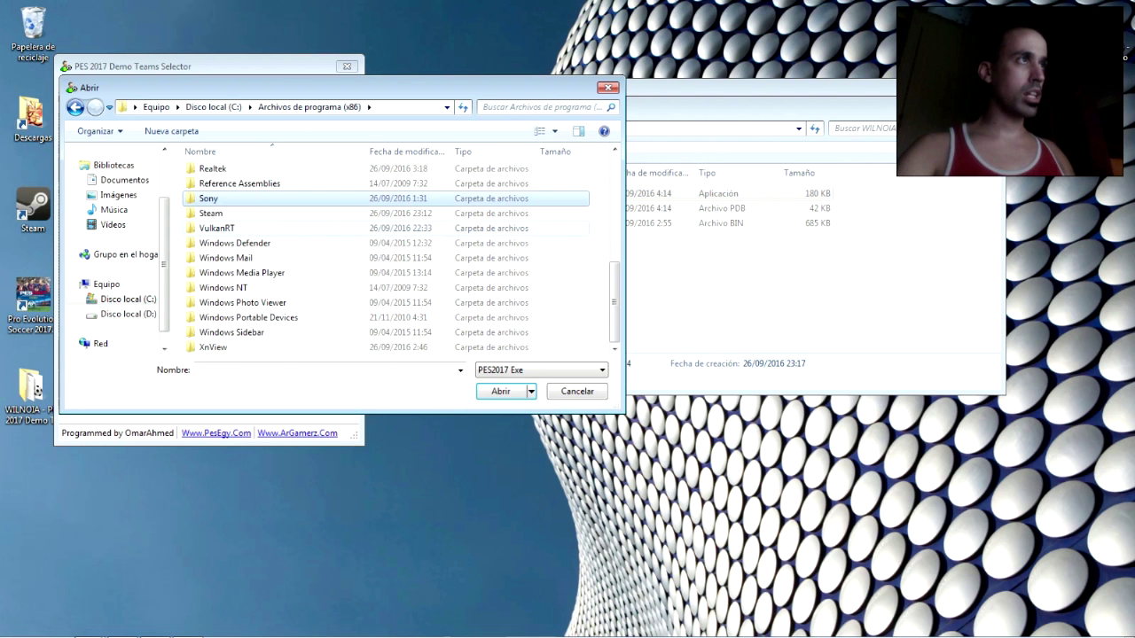
double_click(222, 214)
Load the PES2017 executable from steamapps\common\Pro Evolution Soccer 2017 Demo into the Teams Selector.
scroll(235, 208, "down", 3)
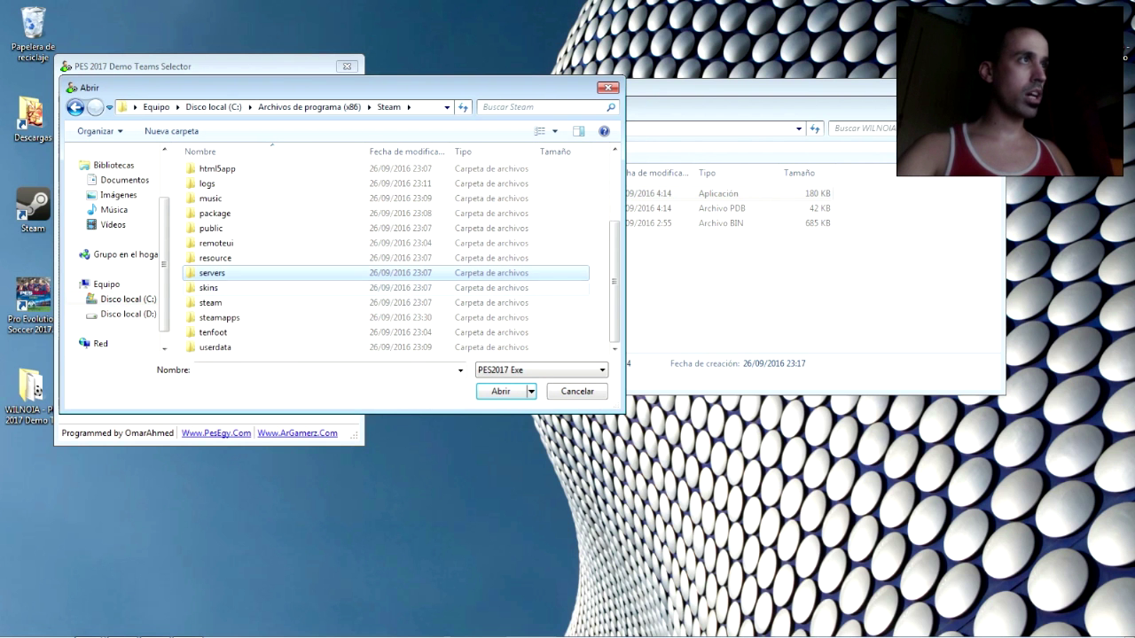
double_click(226, 317)
double_click(220, 170)
double_click(221, 172)
left_click(216, 202)
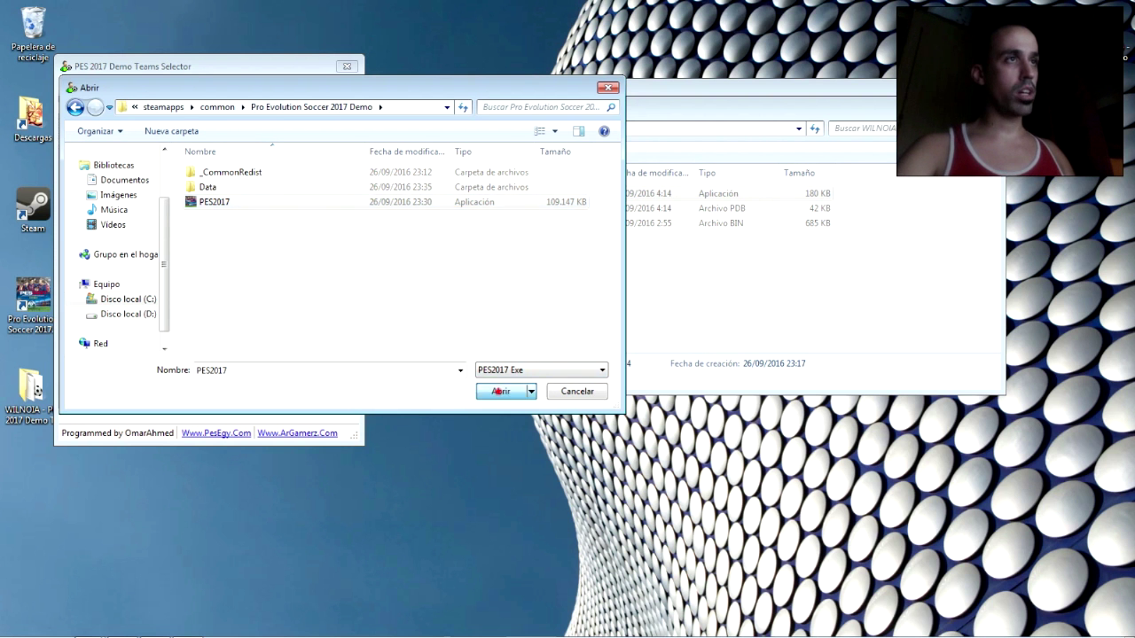
left_click(501, 391)
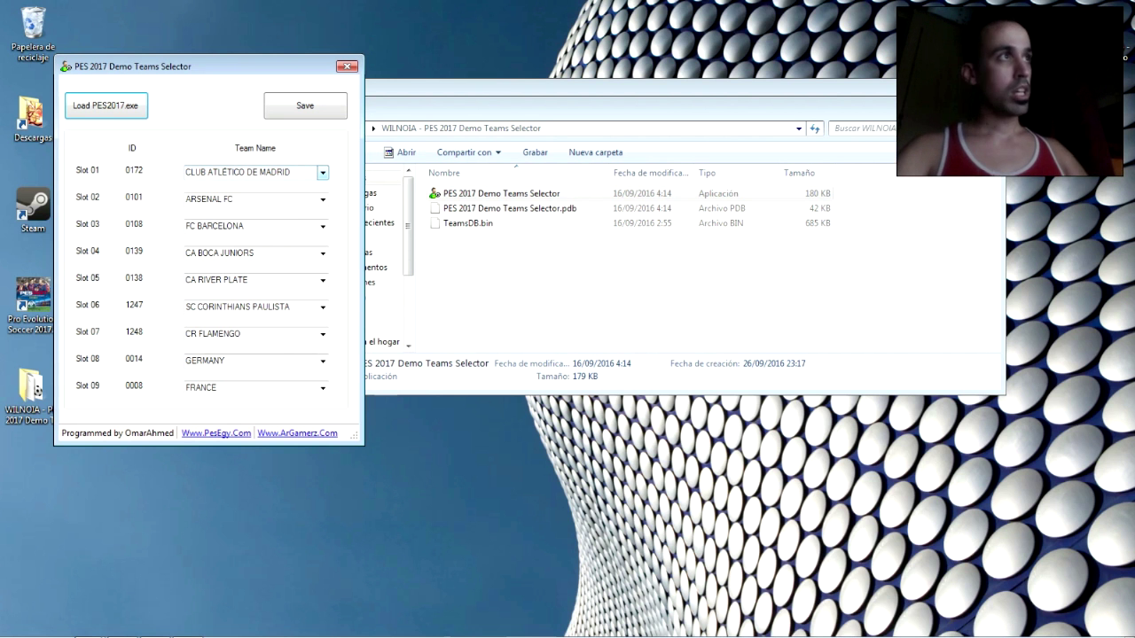
Choose AN RED WHITE as the team for Slot 01.
left_click(322, 172)
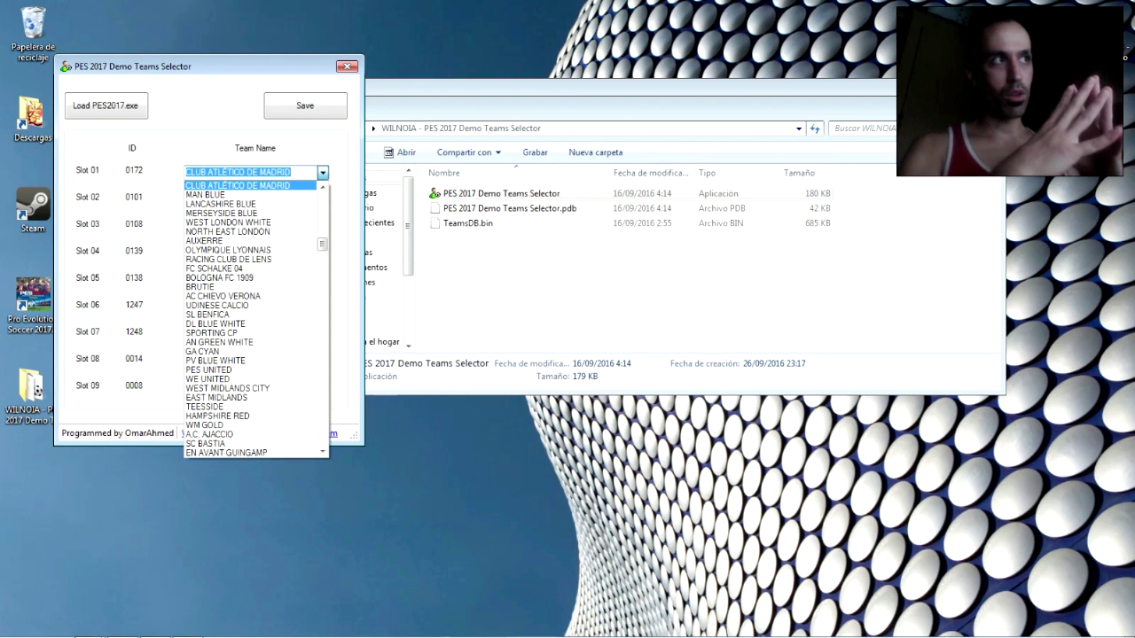
left_click(250, 185)
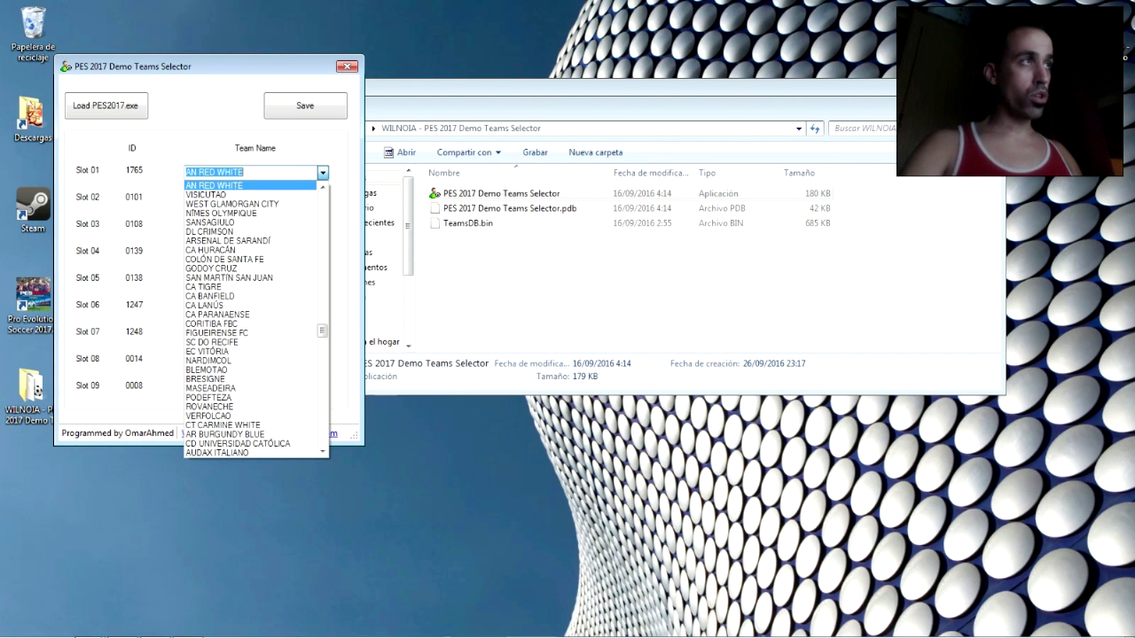
left_click(323, 173)
left_click(322, 173)
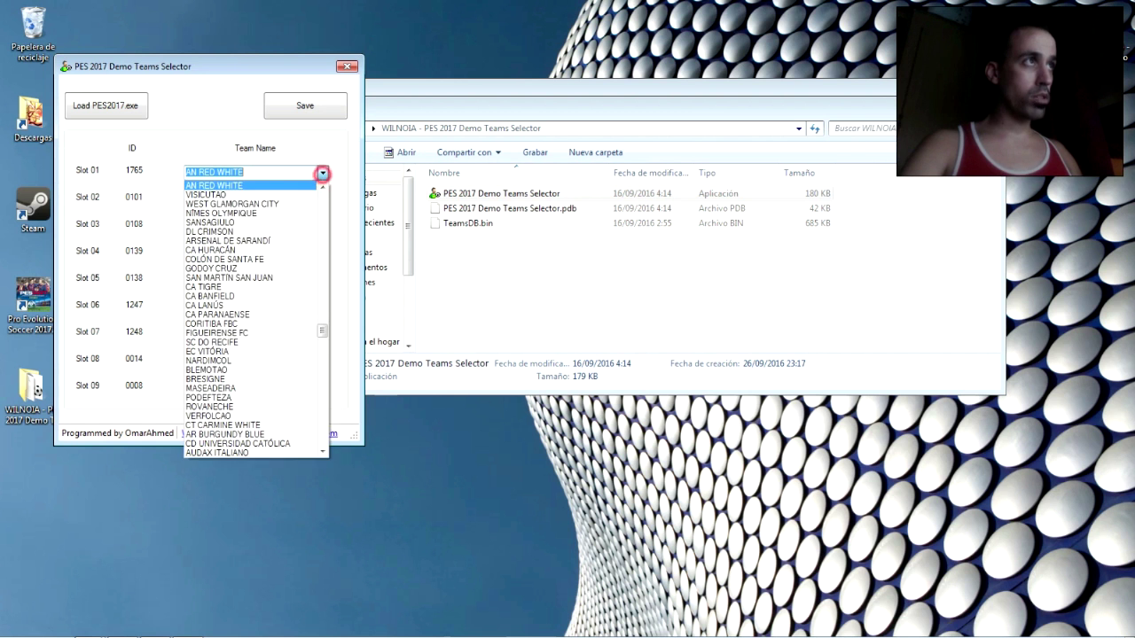
left_click(322, 172)
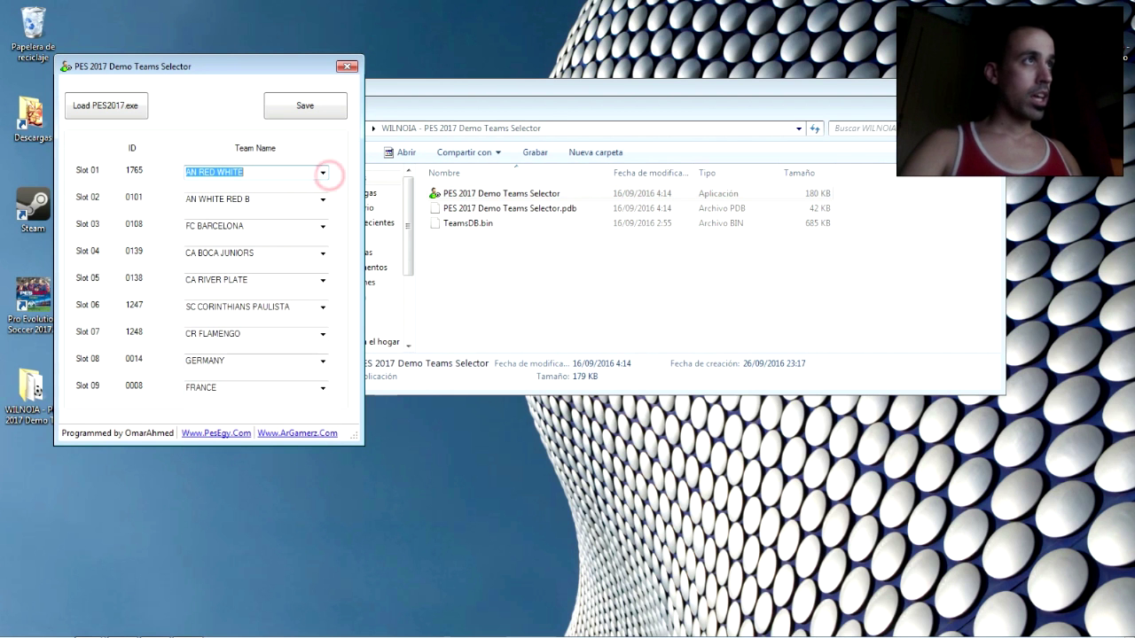
Find AN WHITE RED in the team list and assign it to Slot 01.
left_click(322, 173)
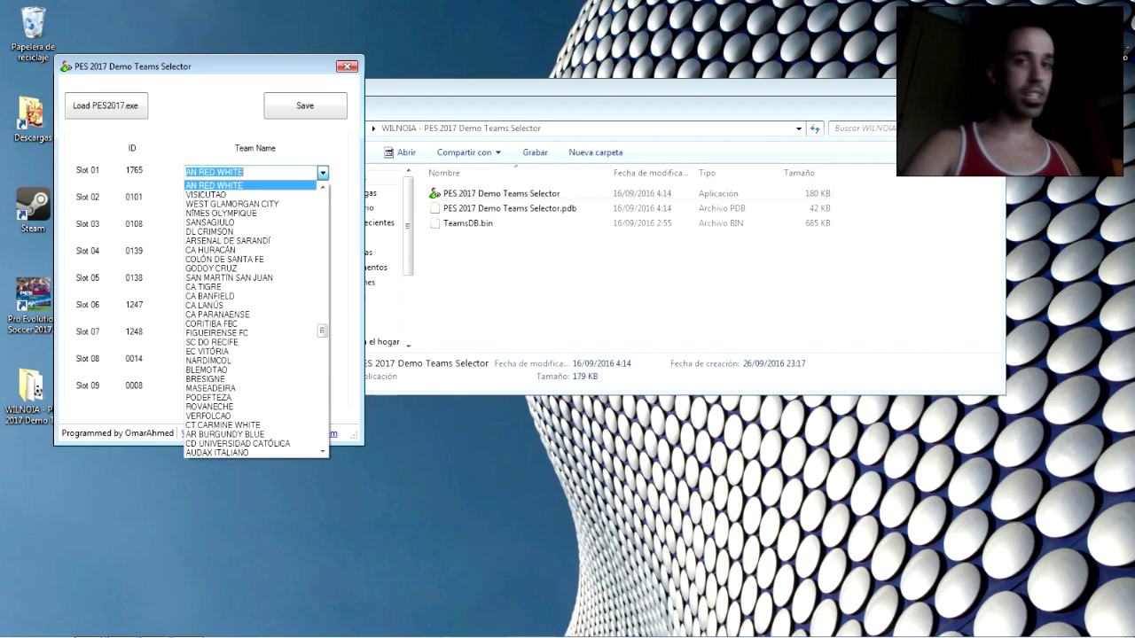
type("an")
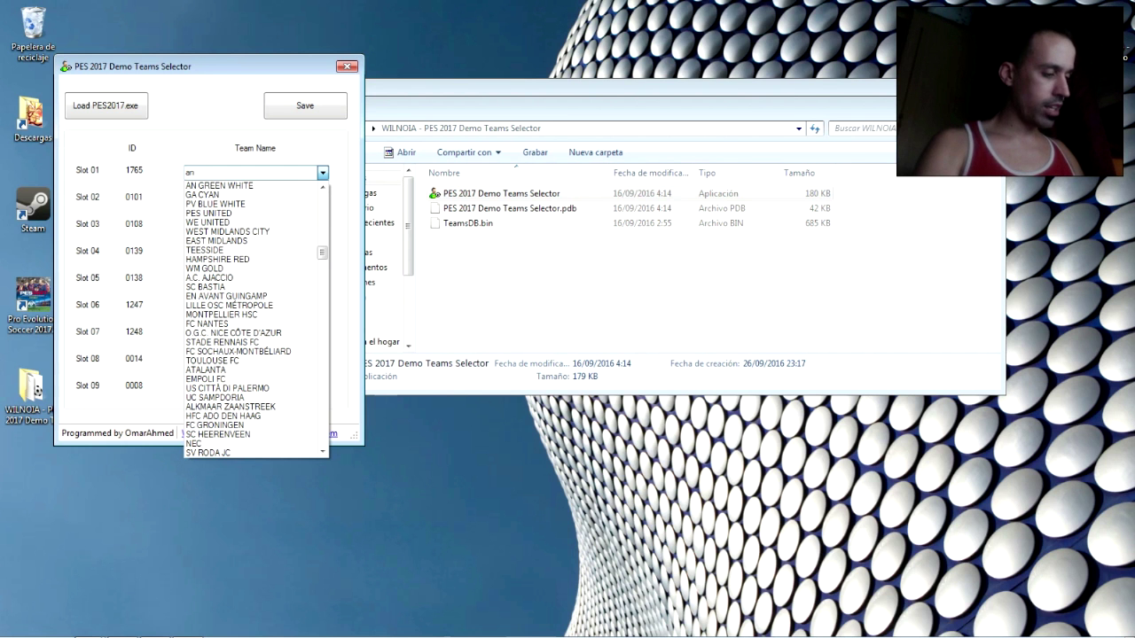
type("white red")
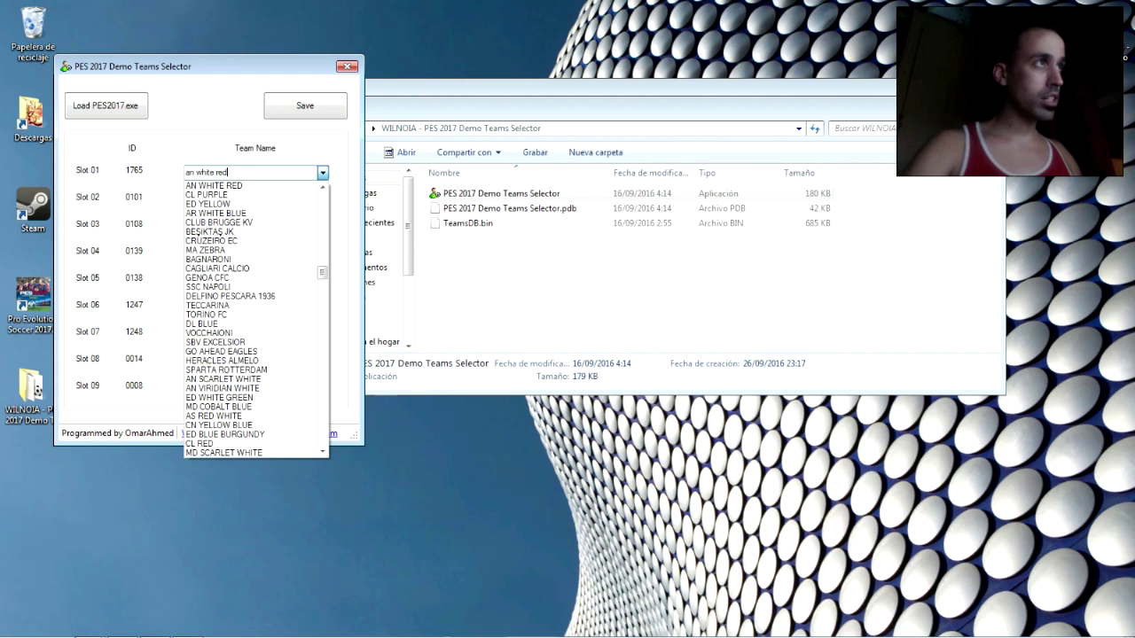
left_click(266, 185)
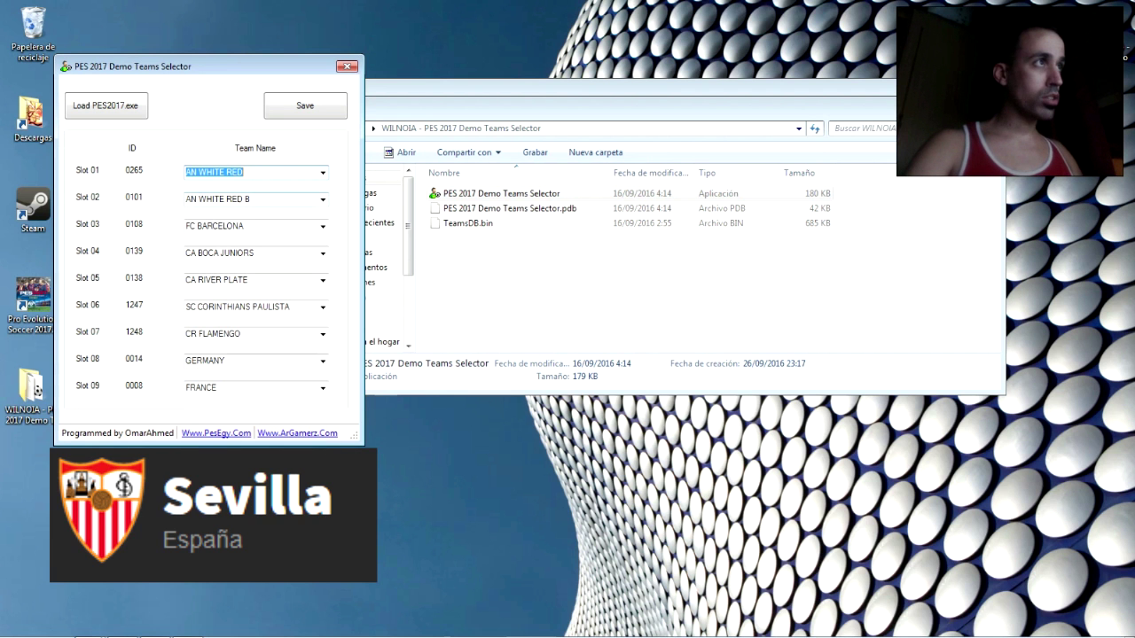
Check the team list for Slot 02, keep AN WHITE RED B there, and assign MD WHITE to Slot 09.
left_click(323, 199)
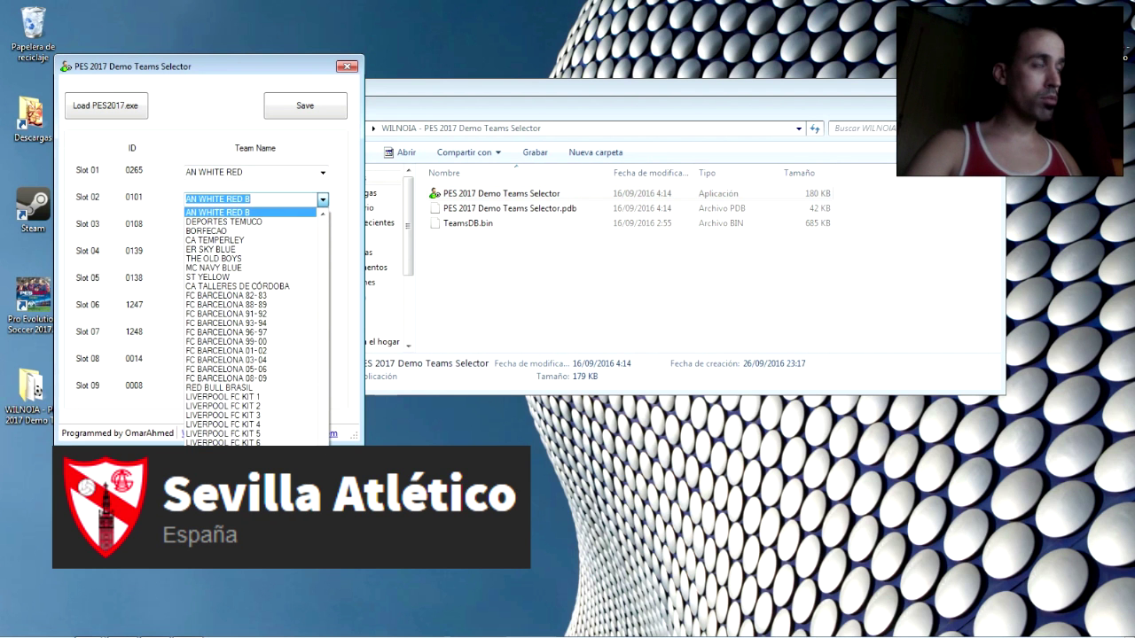
left_click(323, 200)
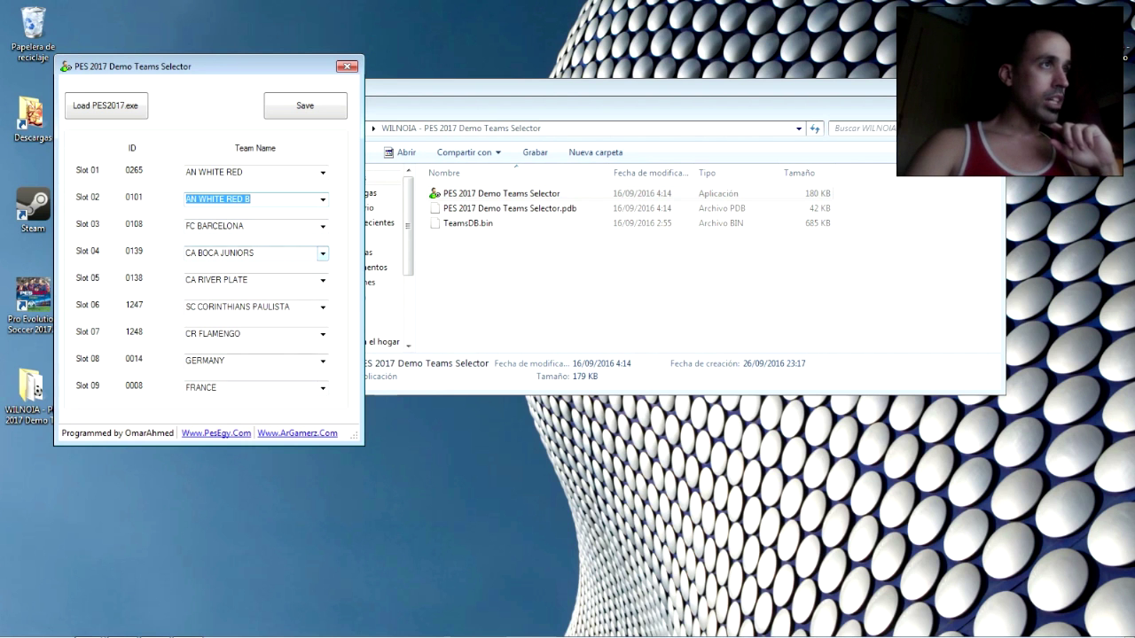
left_click(322, 387)
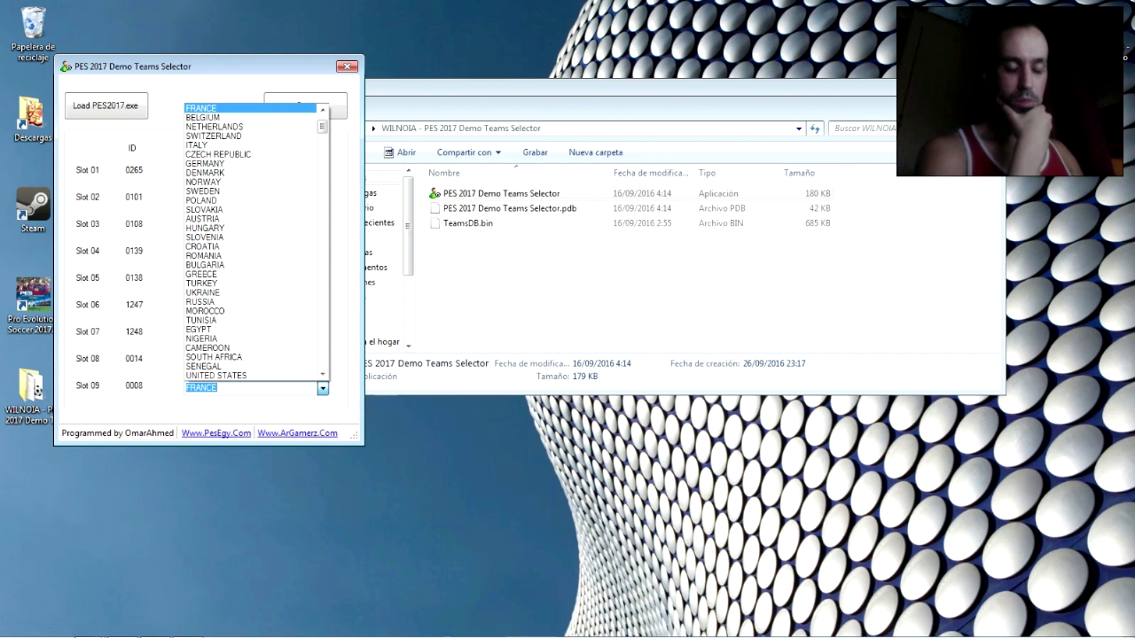
type("md")
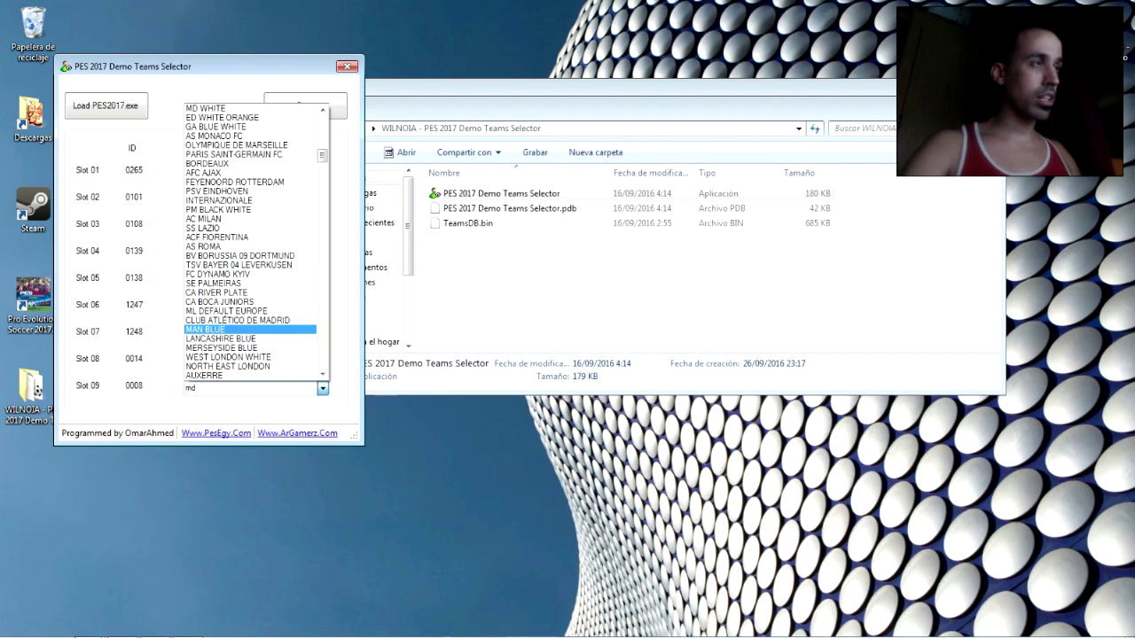
left_click(216, 108)
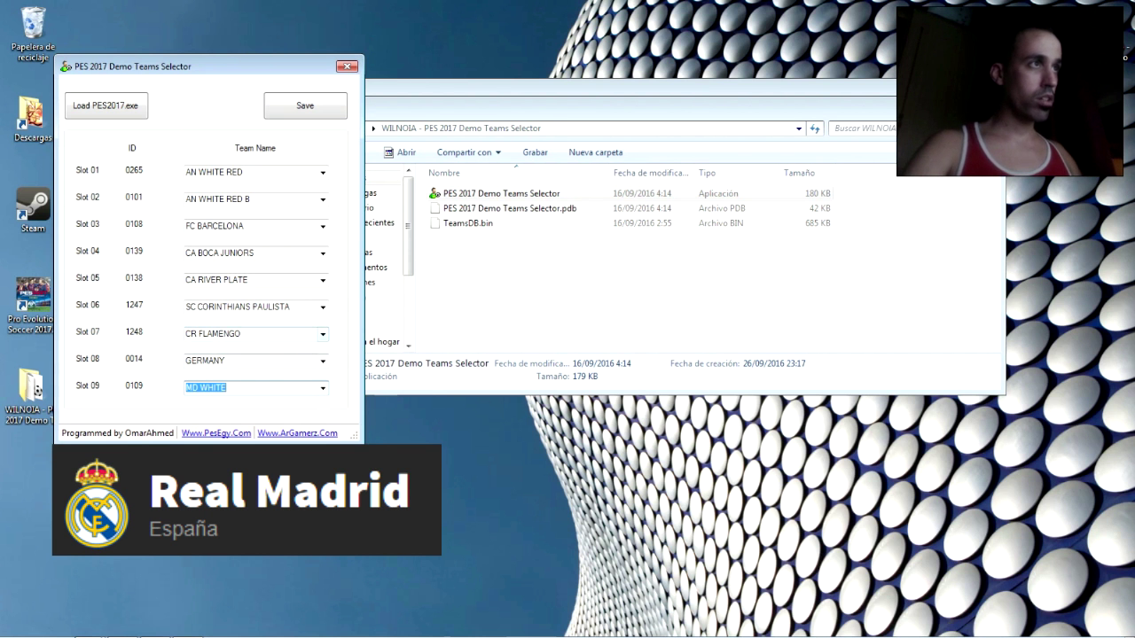
Find SPAIN in the team list and assign it to Slot 07.
left_click(322, 334)
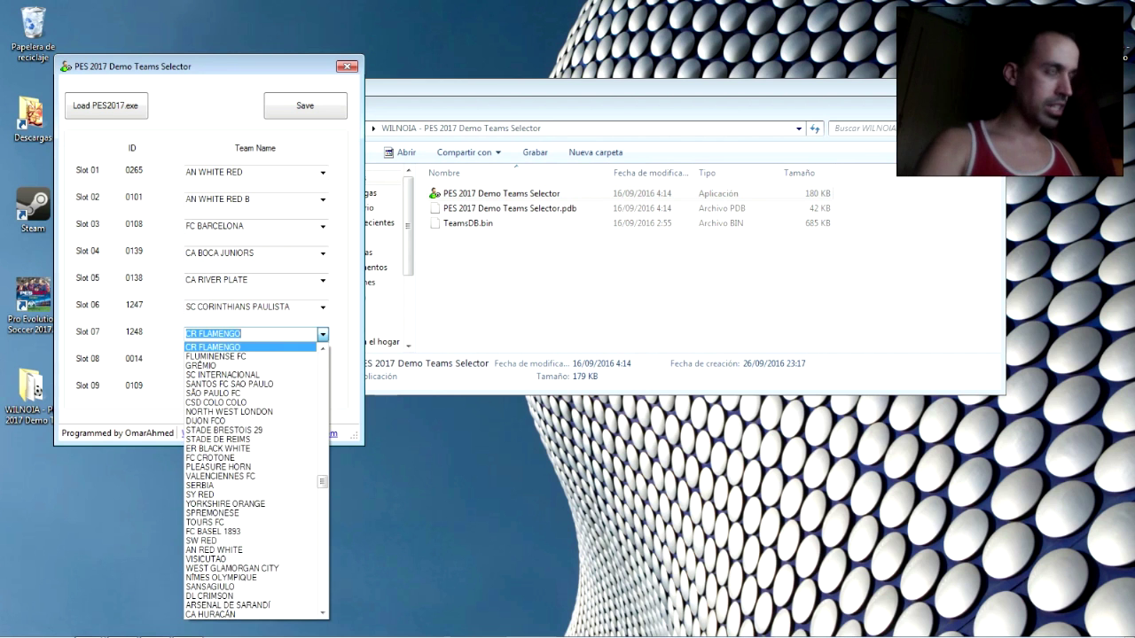
type("sp")
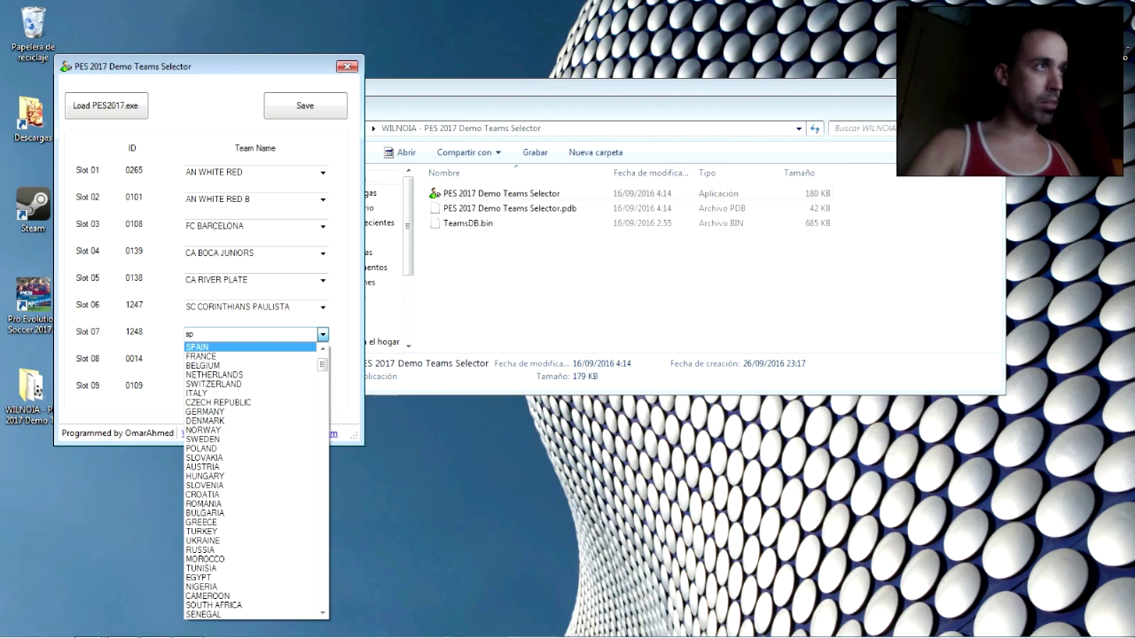
left_click(273, 347)
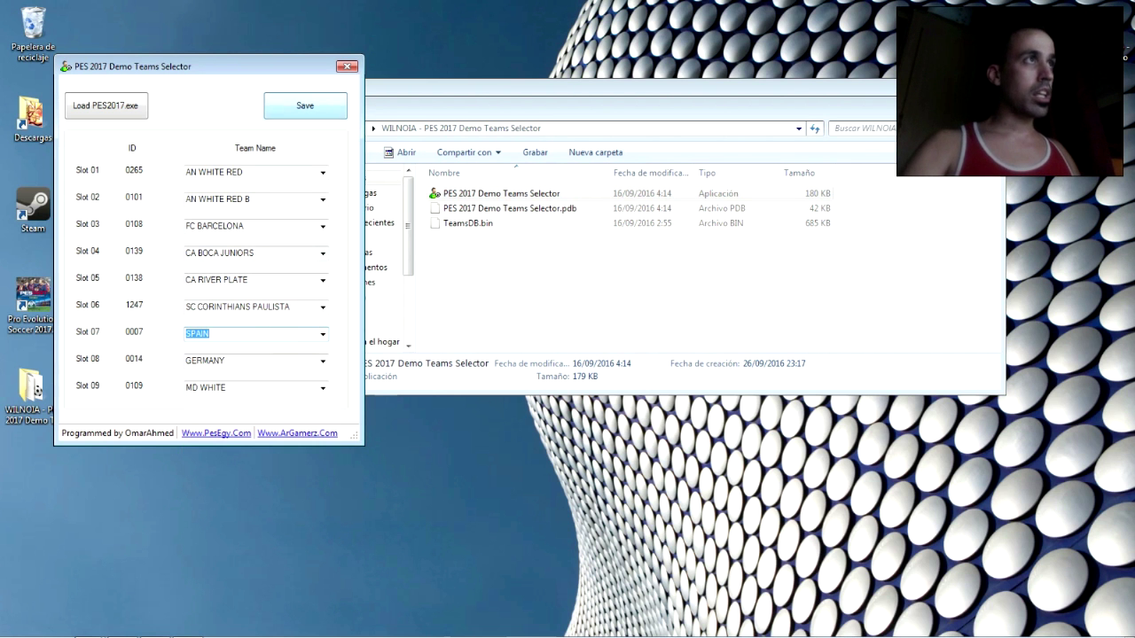
Save the team assignments to the game executable and close the Teams Selector and its folder window.
left_click(305, 106)
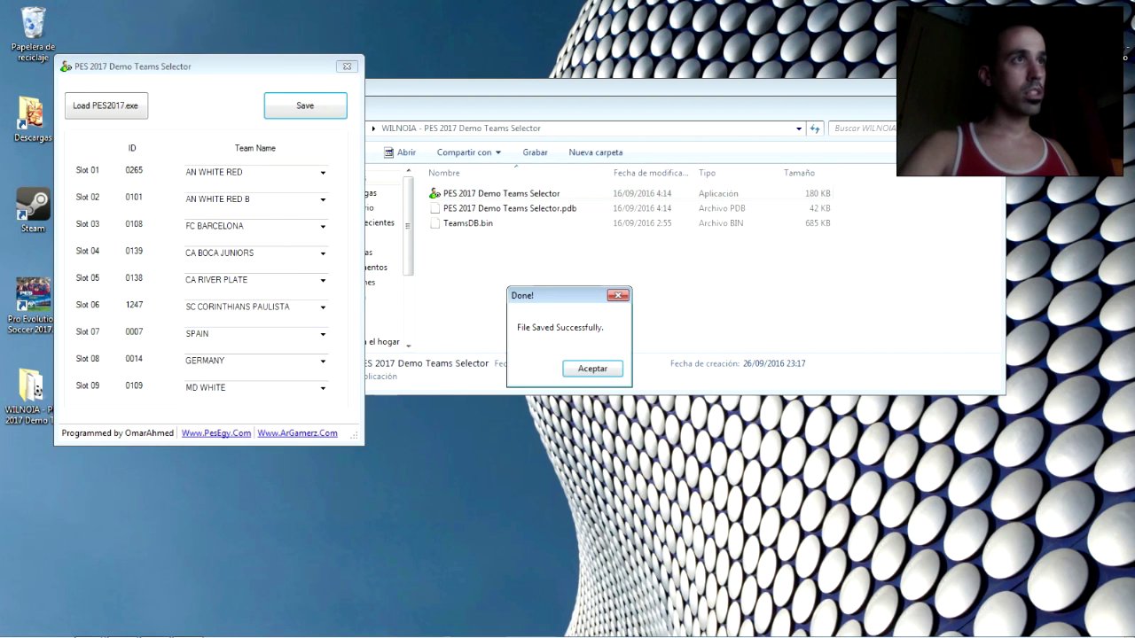
left_click(591, 369)
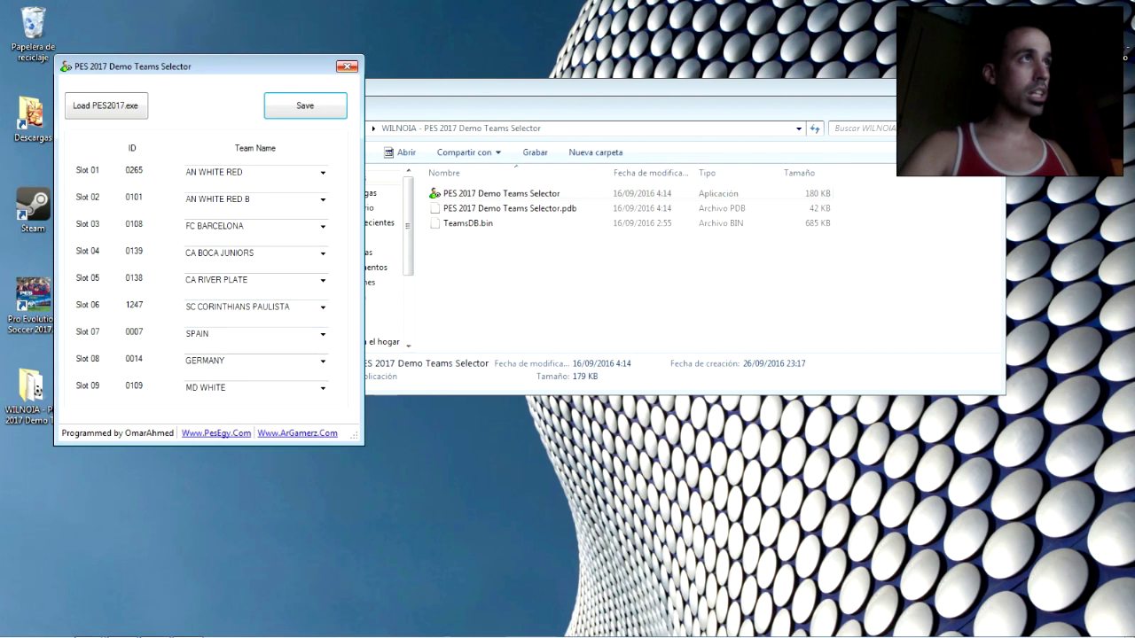
left_click(346, 67)
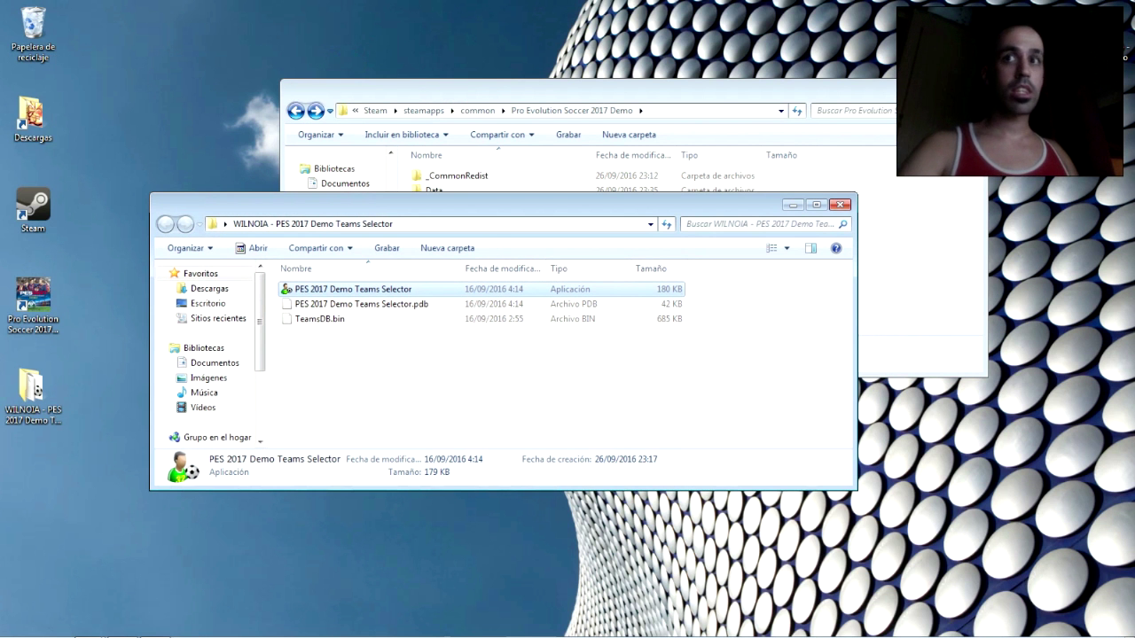
left_click(838, 205)
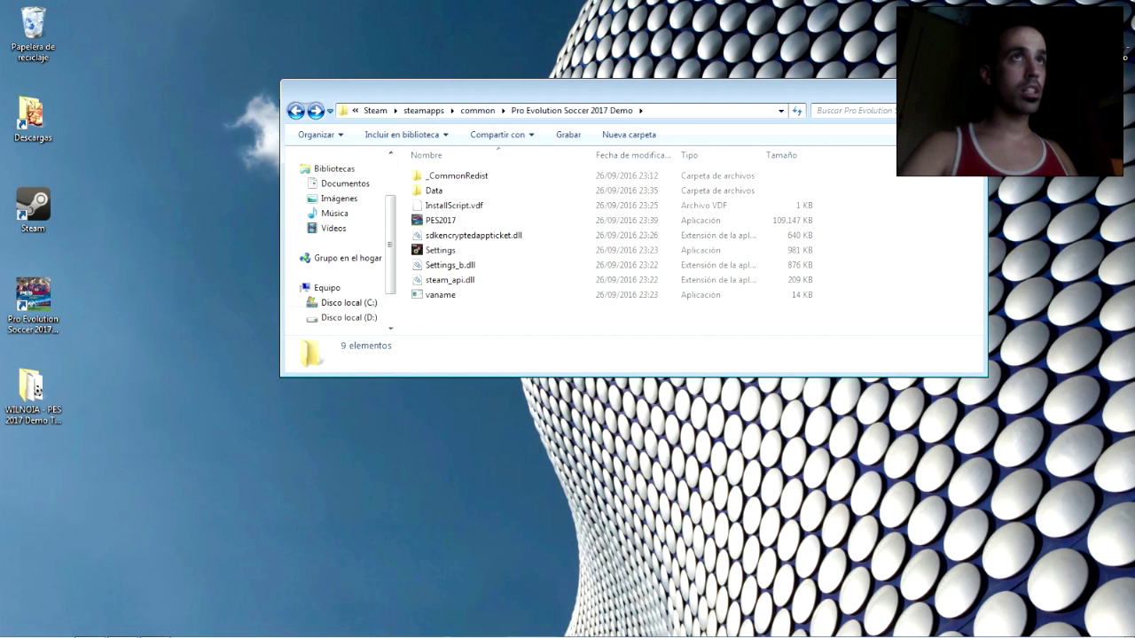
Set the PES2017 application in the demo folder to always run as administrator, and close the folder.
left_click(443, 220)
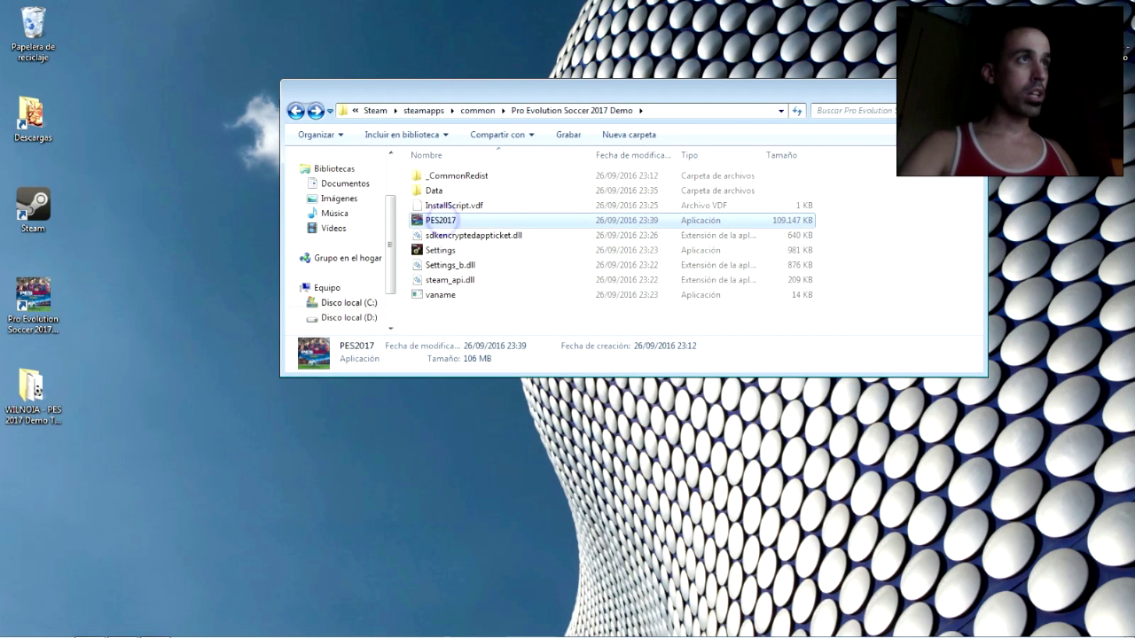
right_click(443, 220)
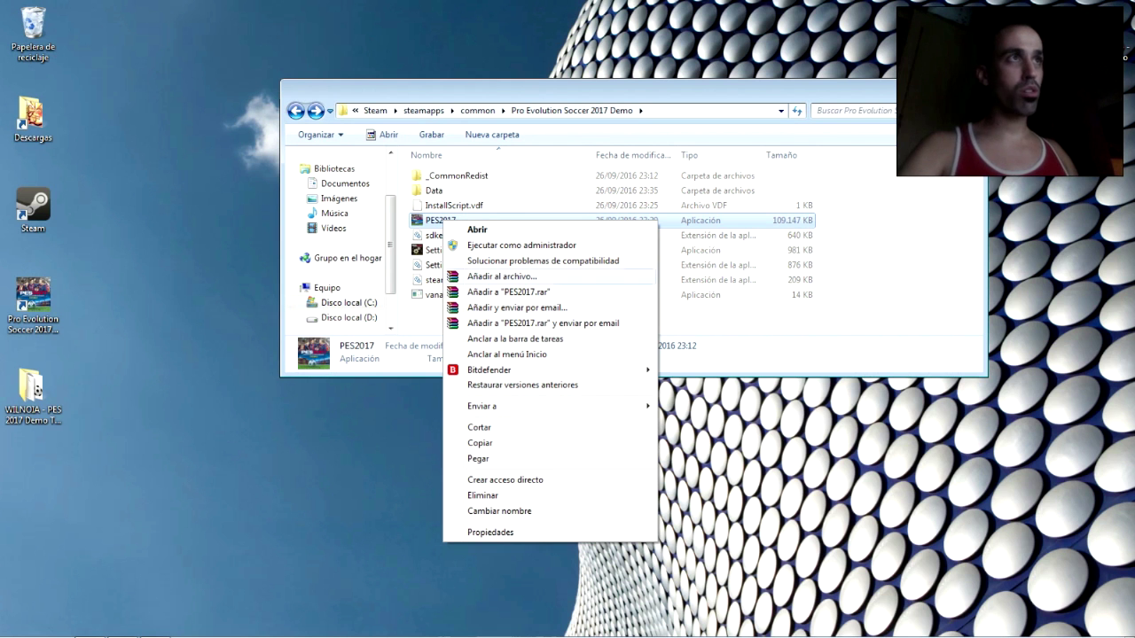
left_click(512, 530)
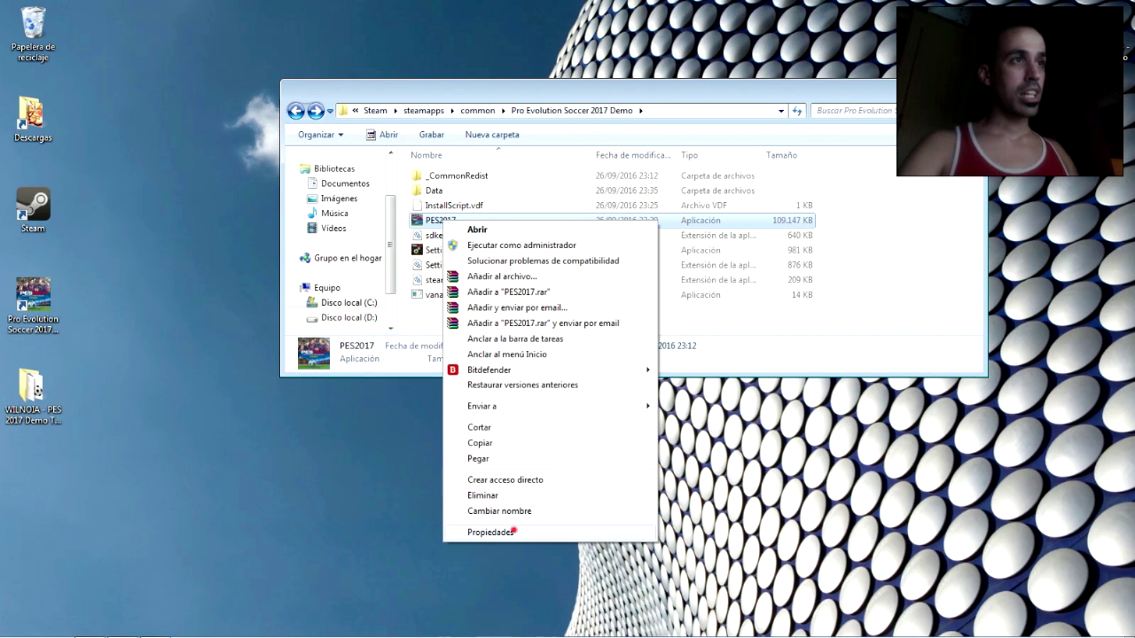
left_click(572, 267)
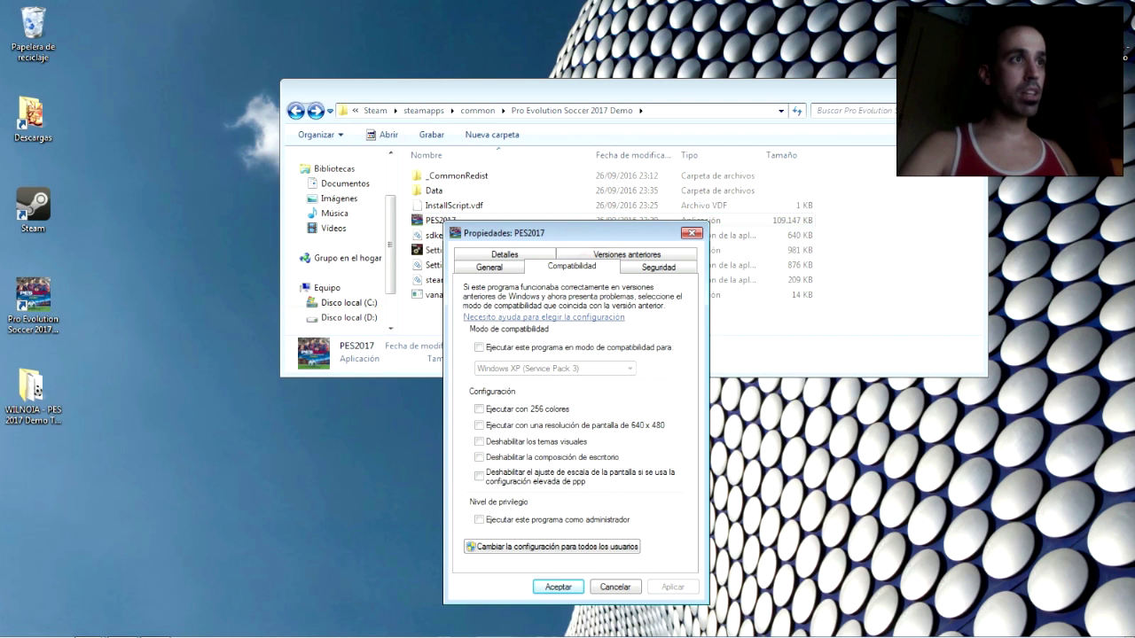
left_click(479, 520)
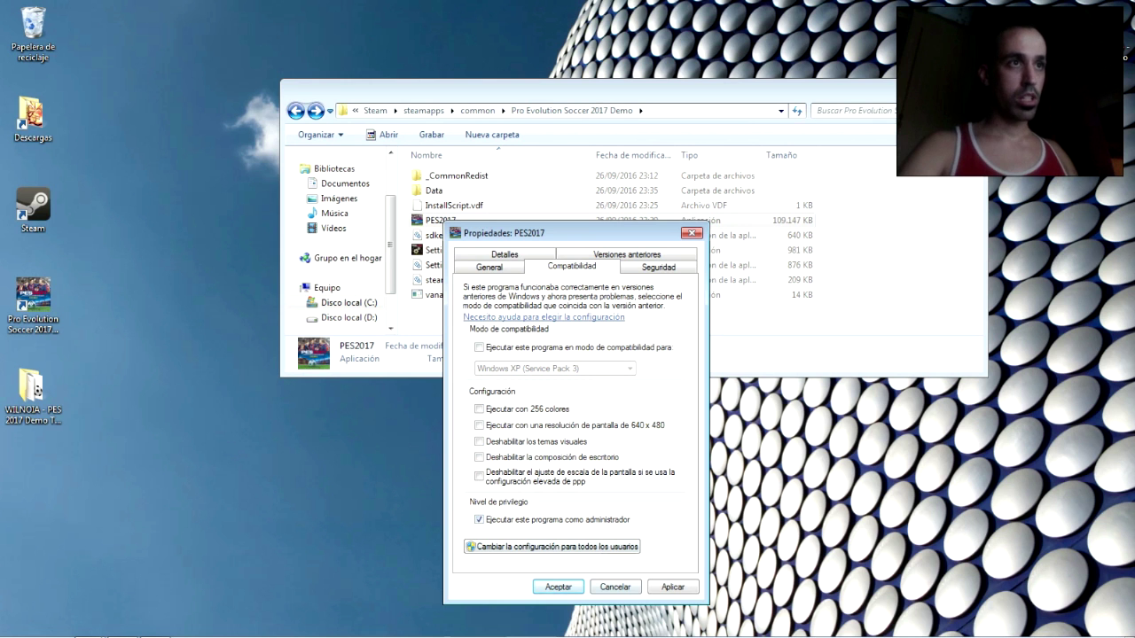
left_click(672, 587)
left_click(558, 587)
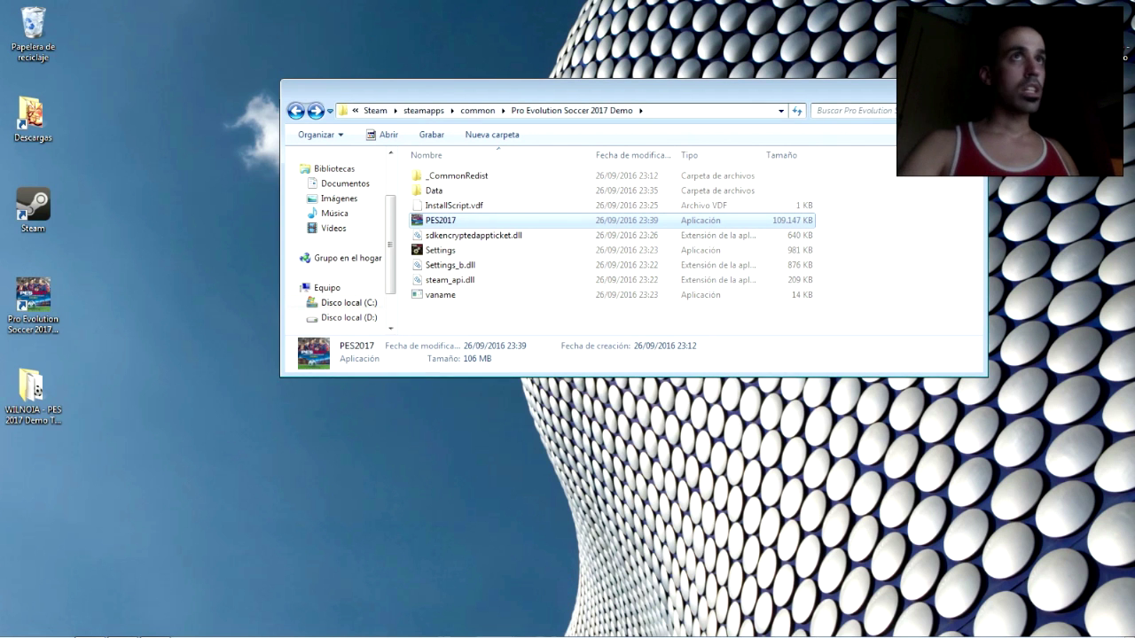
key("alt+F4")
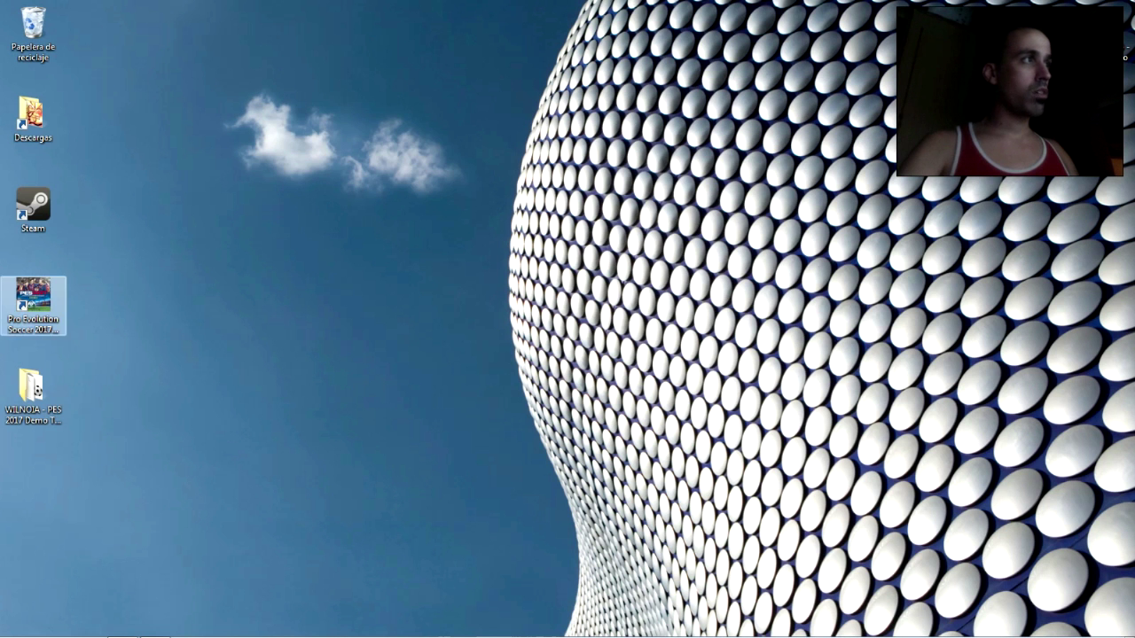
Launch the Pro Evolution Soccer 2017 Demo from its desktop shortcut.
left_click(33, 297)
right_click(36, 320)
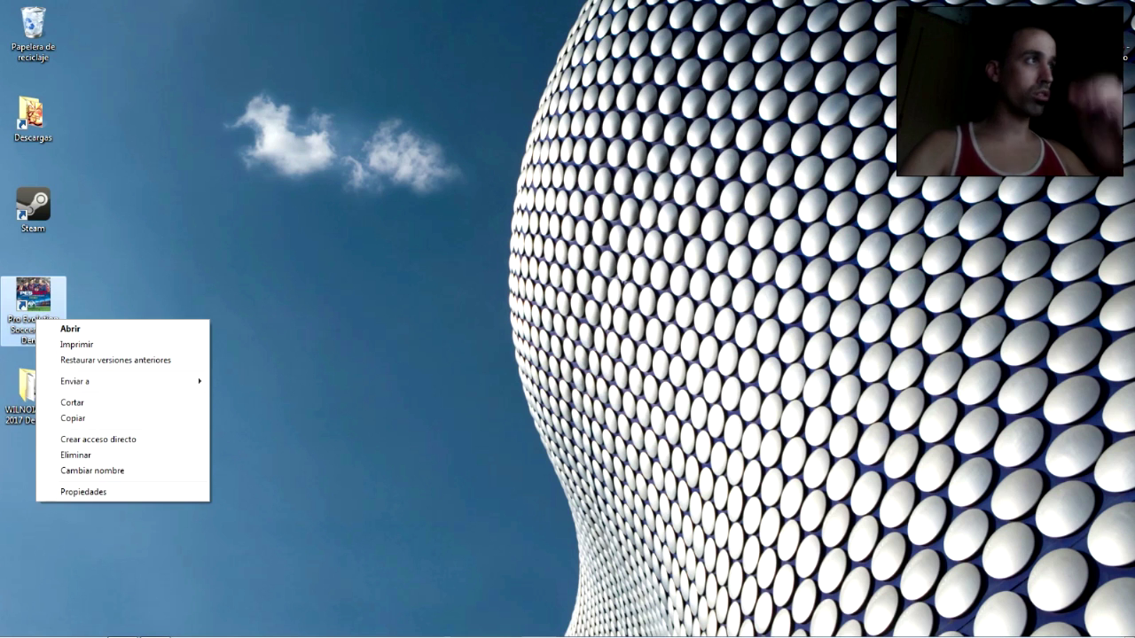
left_click(73, 287)
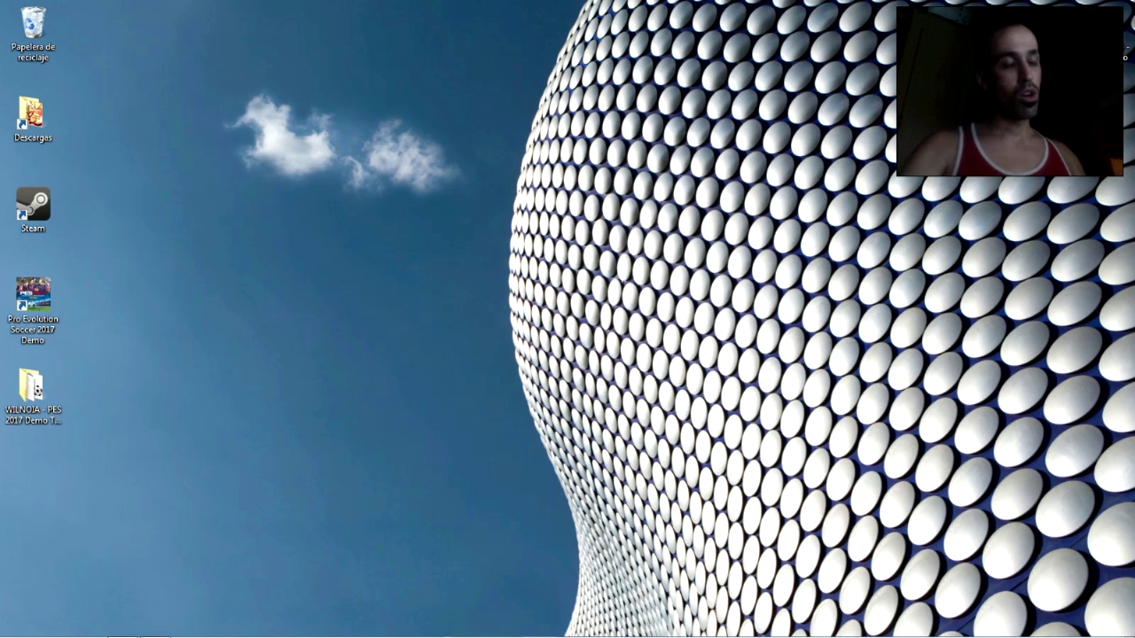
left_click(38, 310)
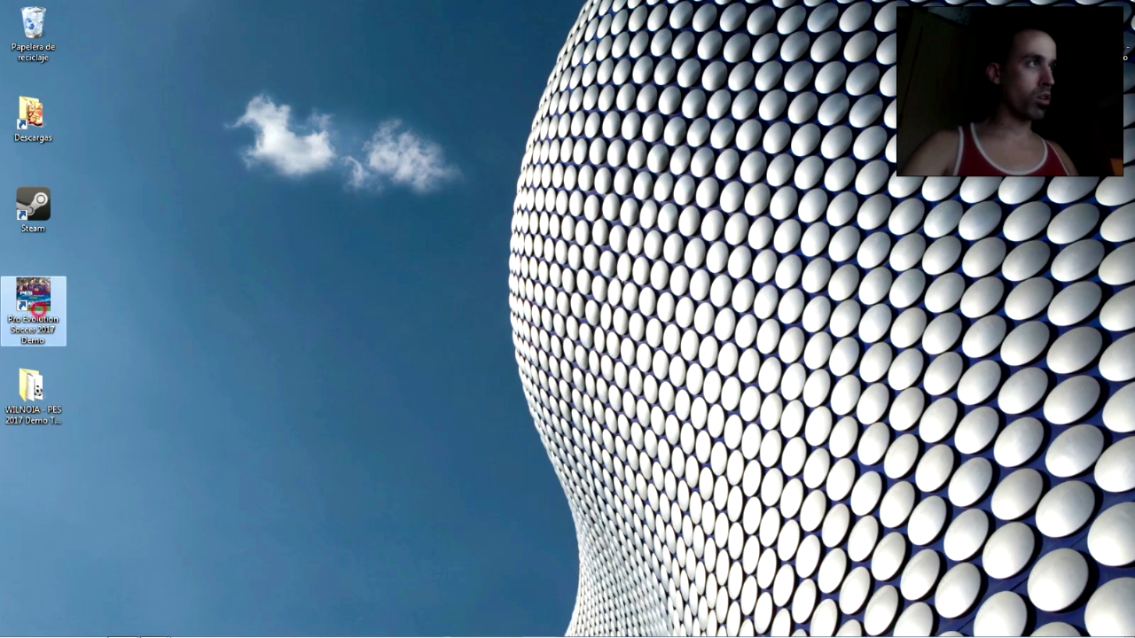
double_click(31, 321)
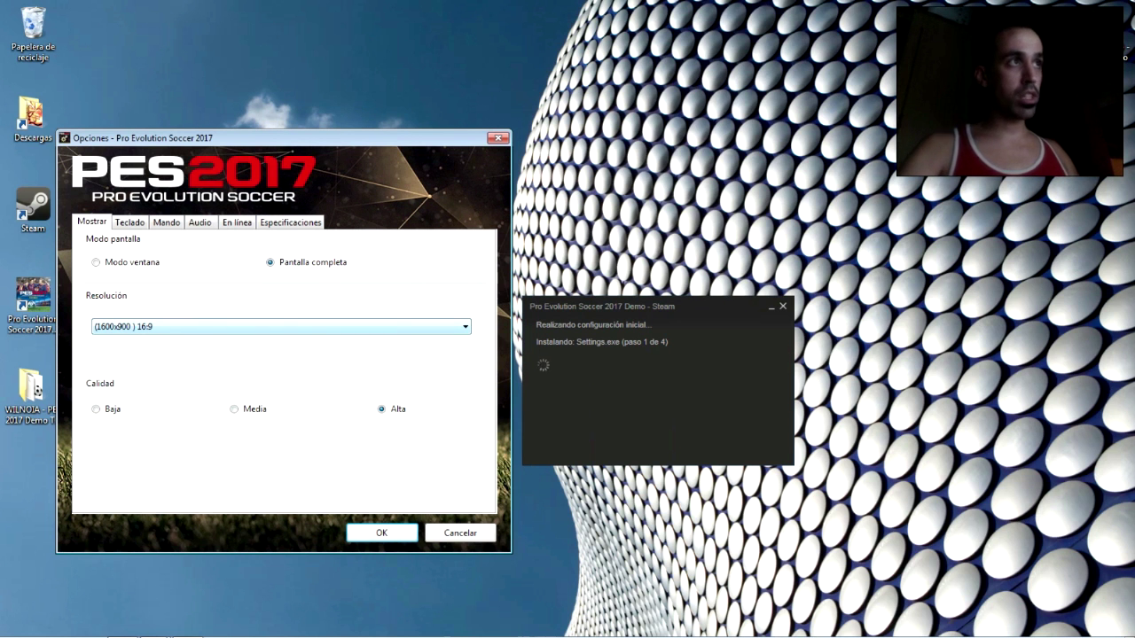
Examine the Mando 1 controller and device choices in the game's options window.
left_click(167, 222)
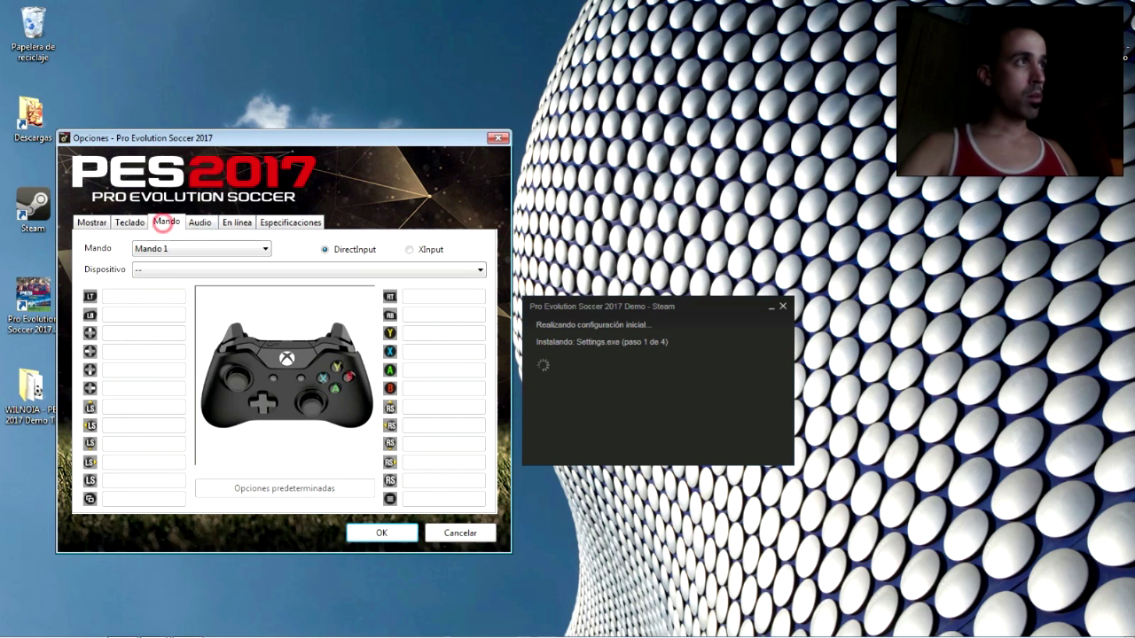
left_click(217, 249)
left_click(221, 246)
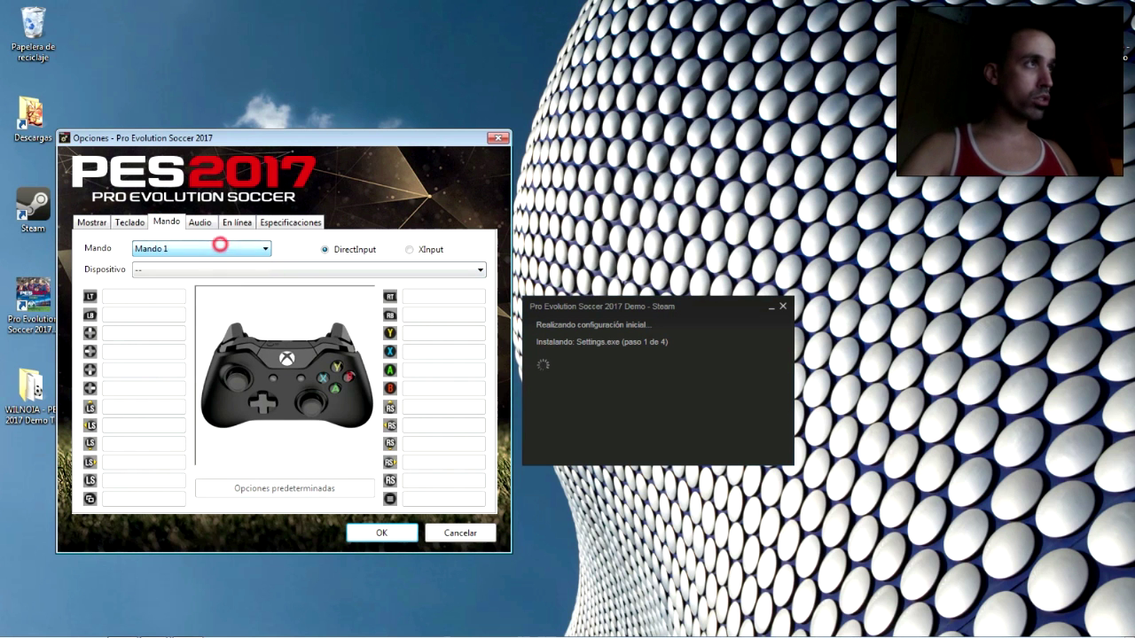
left_click(233, 268)
left_click(233, 269)
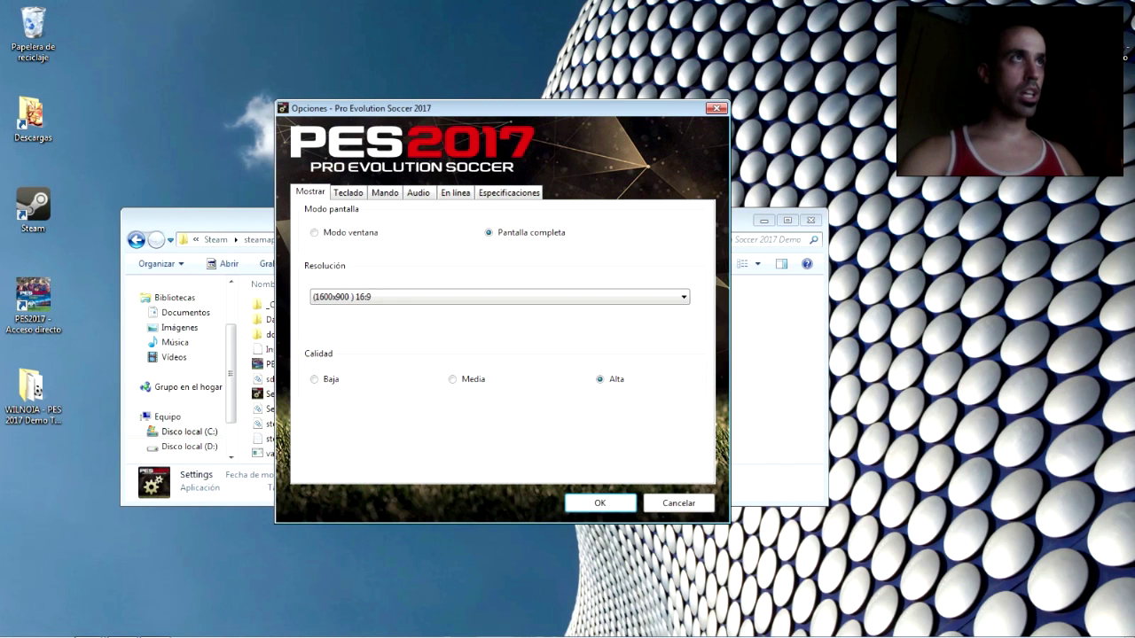
Set Controller (XBOX One For Windows) as the device for Mando 1 and accept the game options.
left_click_drag(485, 111, 499, 139)
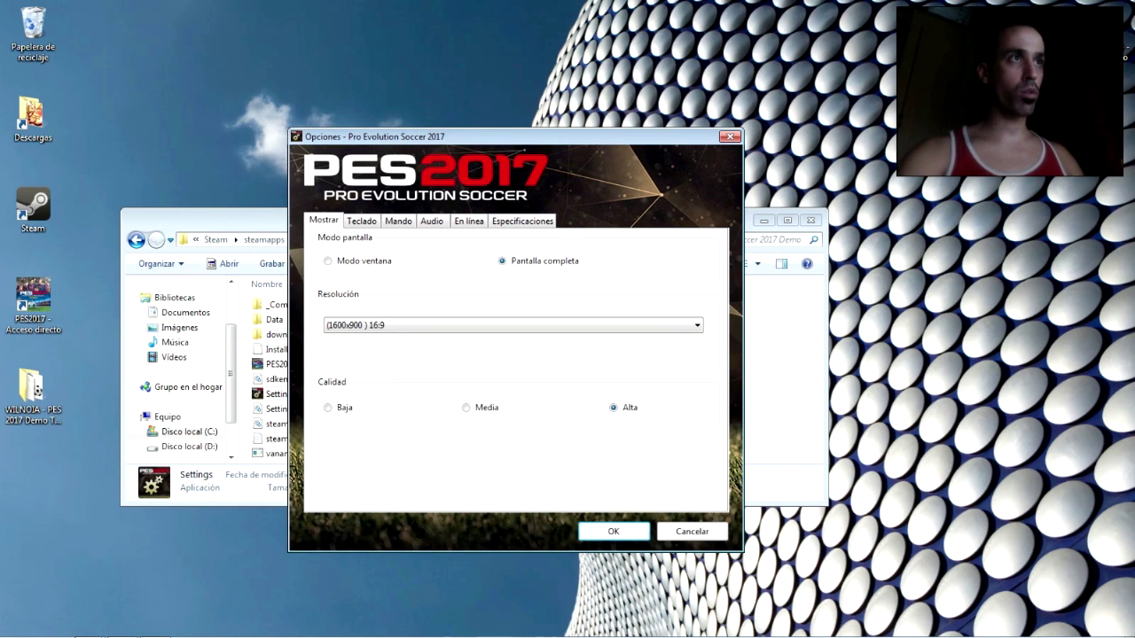
left_click(398, 221)
left_click(465, 268)
left_click(462, 293)
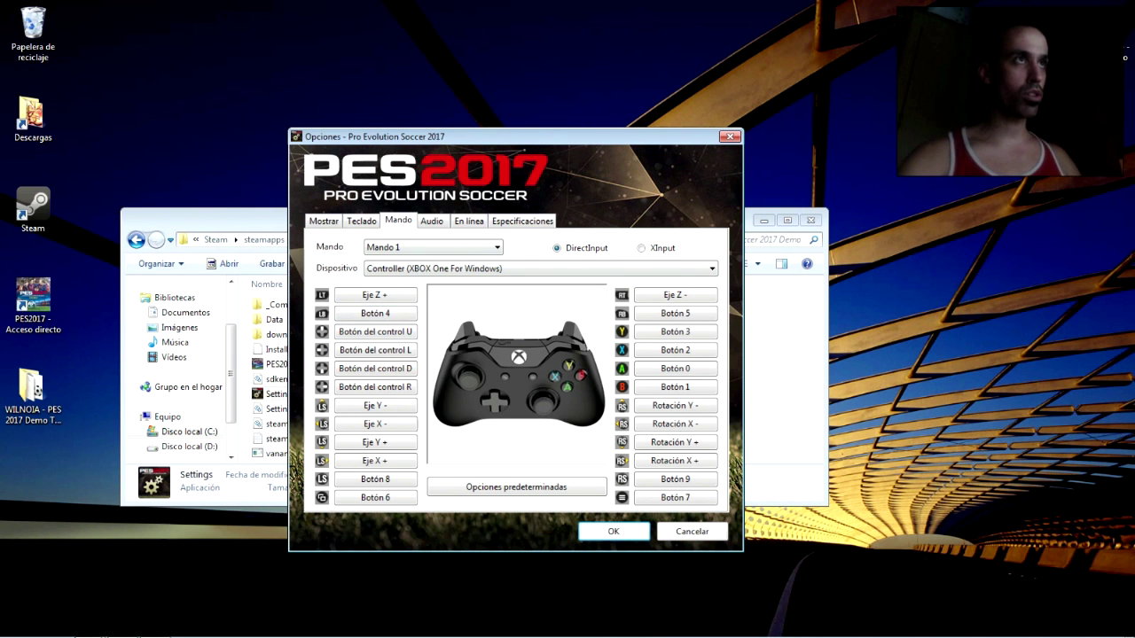
left_click_drag(527, 137, 501, 139)
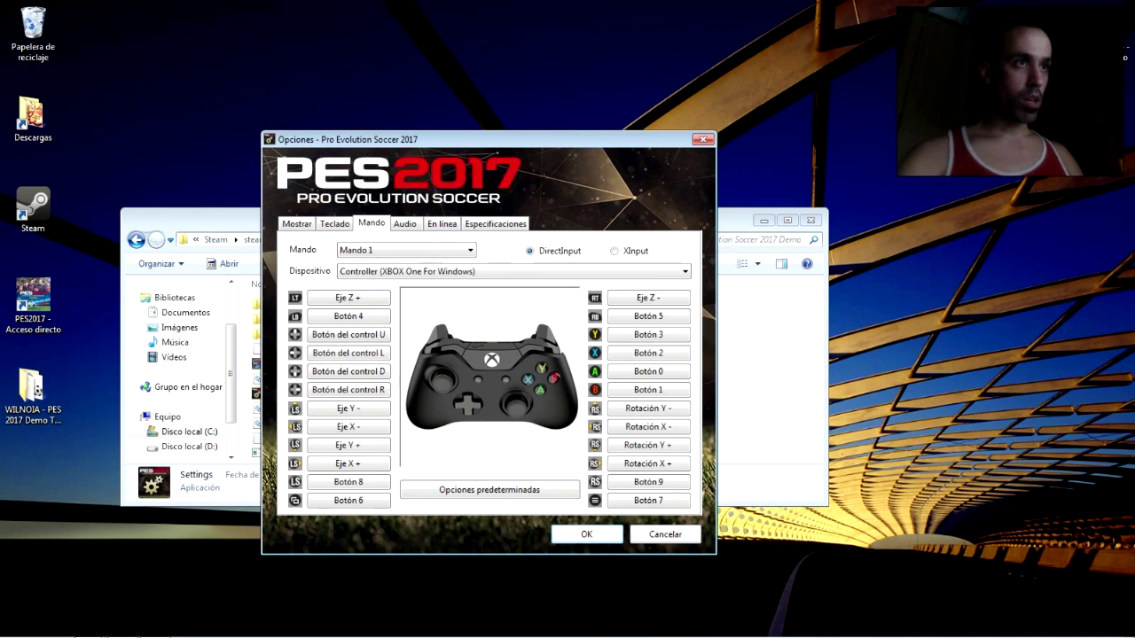
left_click(582, 533)
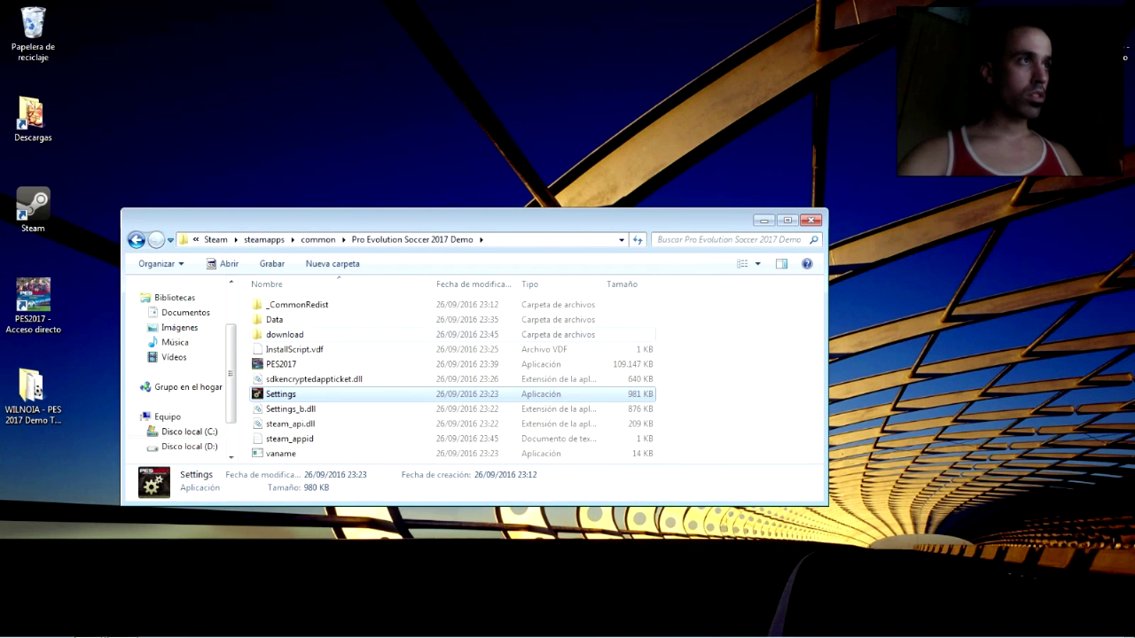
Replace the PES2017 desktop shortcut with a new one made from the PES2017 application, and close the demo folder.
left_click(33, 300)
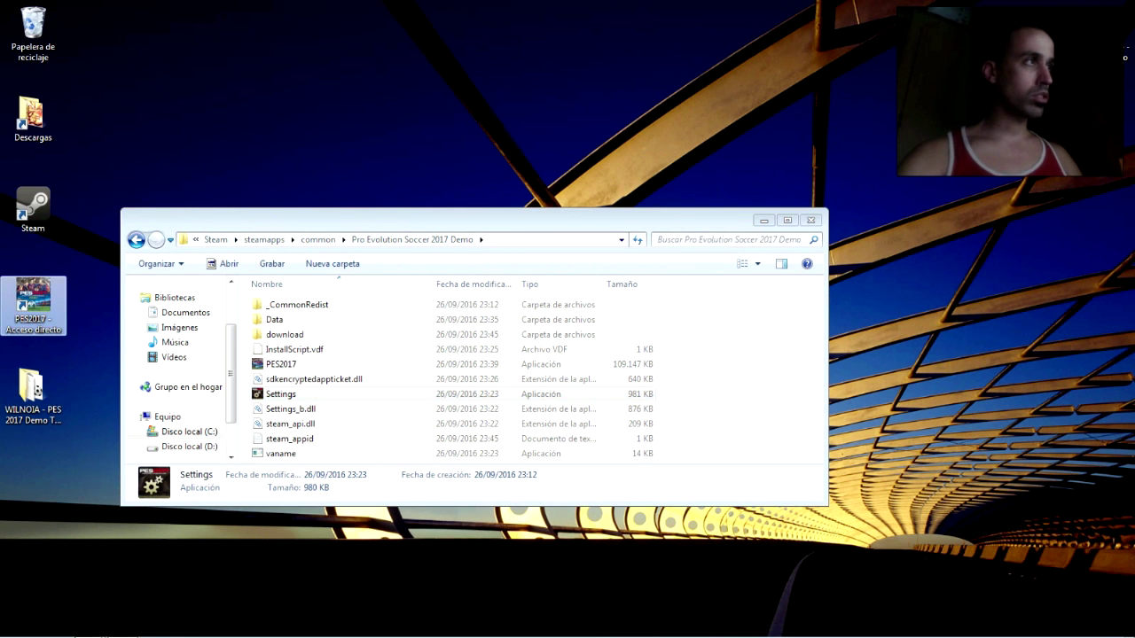
left_click_drag(32, 299, 36, 31)
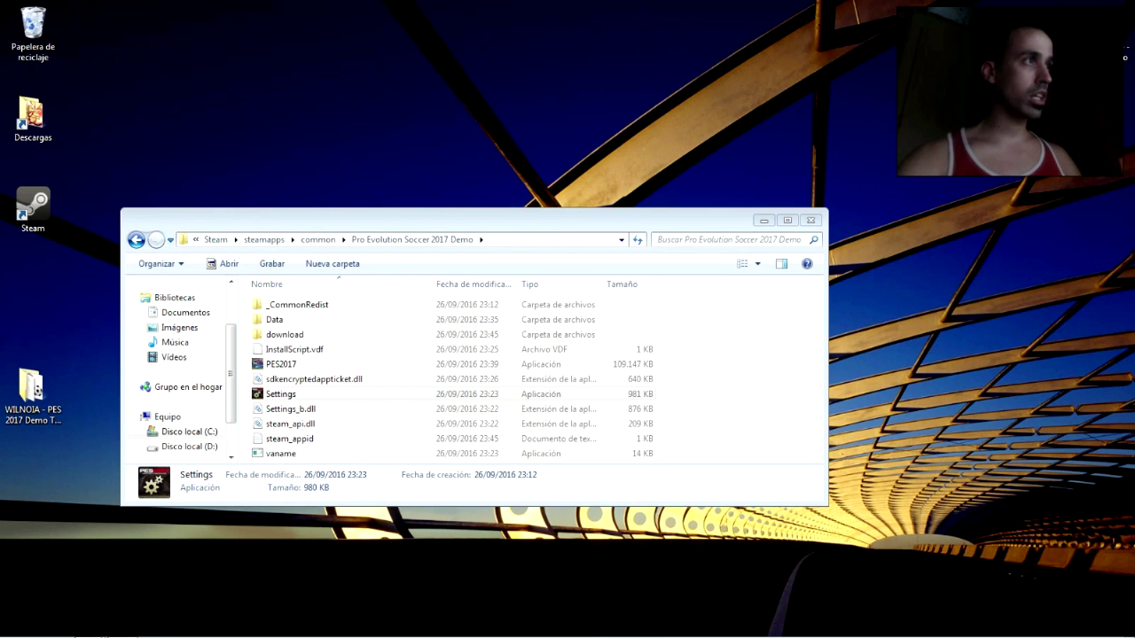
left_click(270, 364)
right_click(271, 364)
mouse_move(372, 223)
left_click(545, 285)
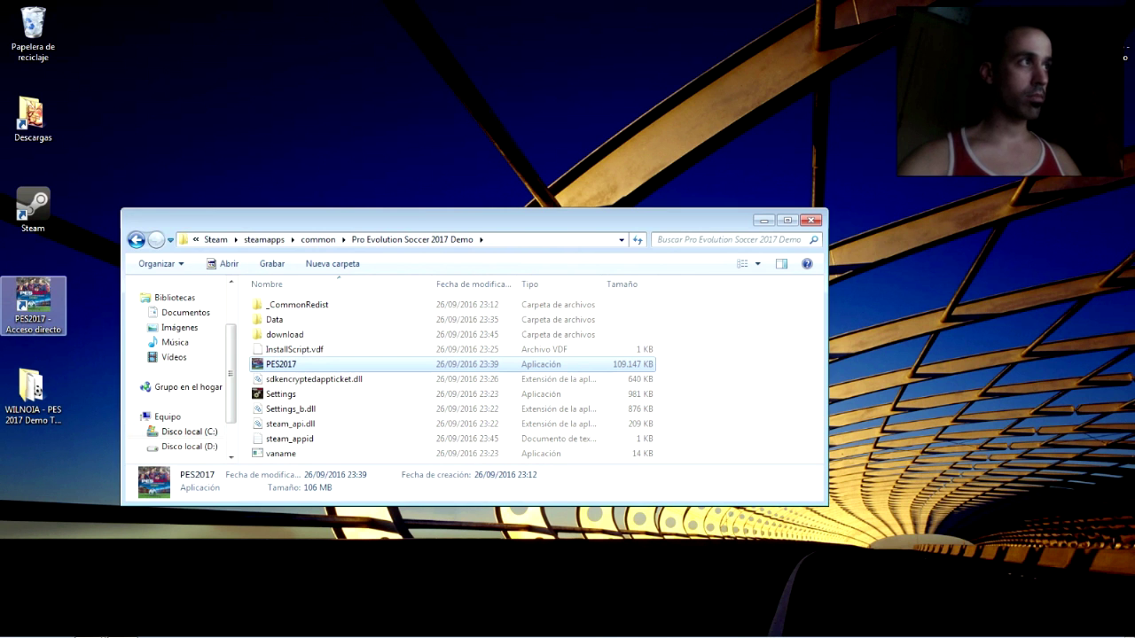
left_click(33, 301)
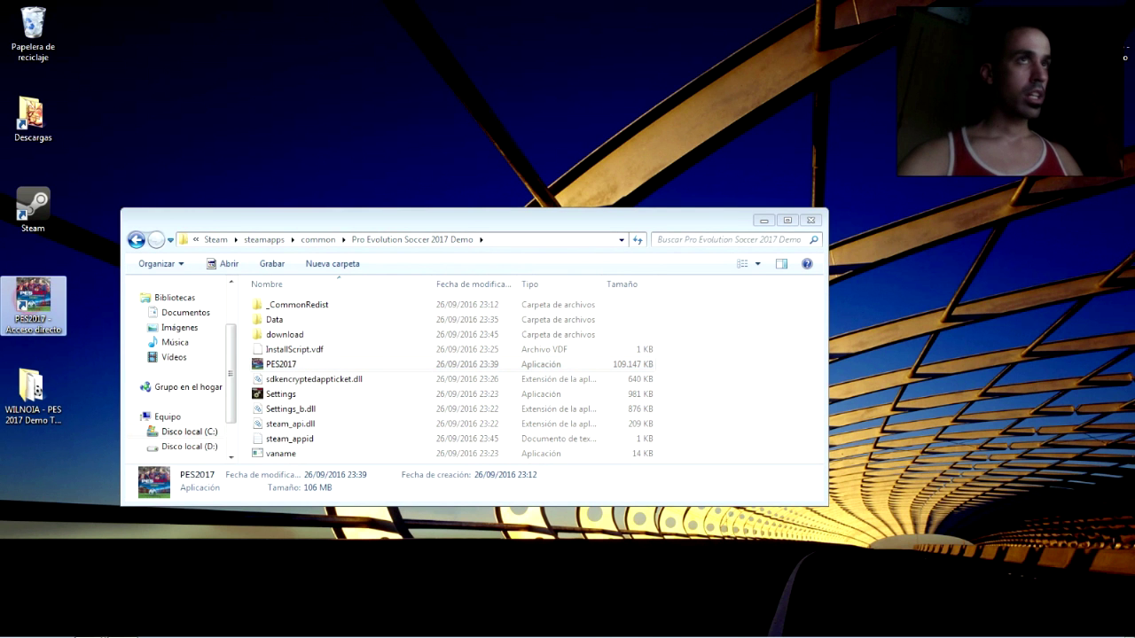
left_click(811, 219)
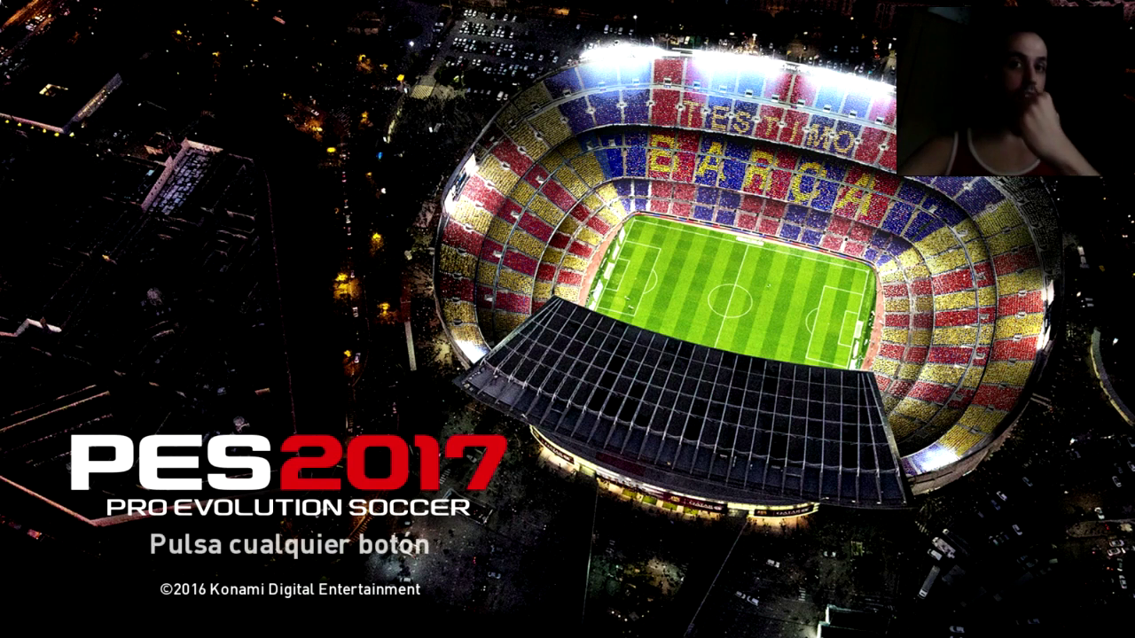
Start the demo from the title screen with Español as the on-screen text language, and dismiss the squad data notice.
key("Return")
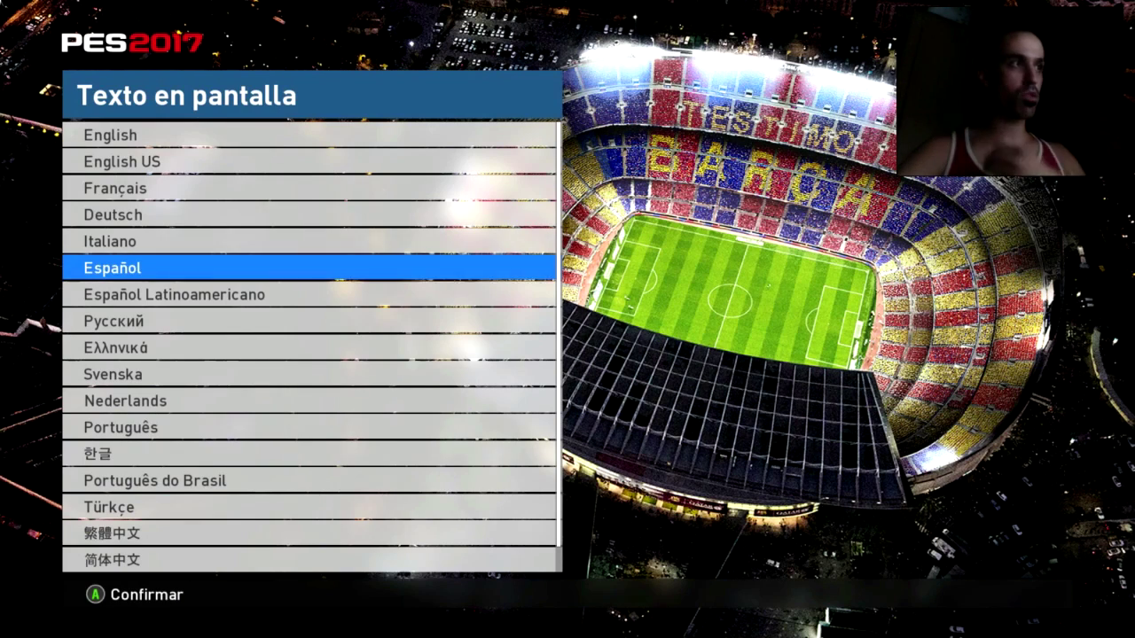
key("Return")
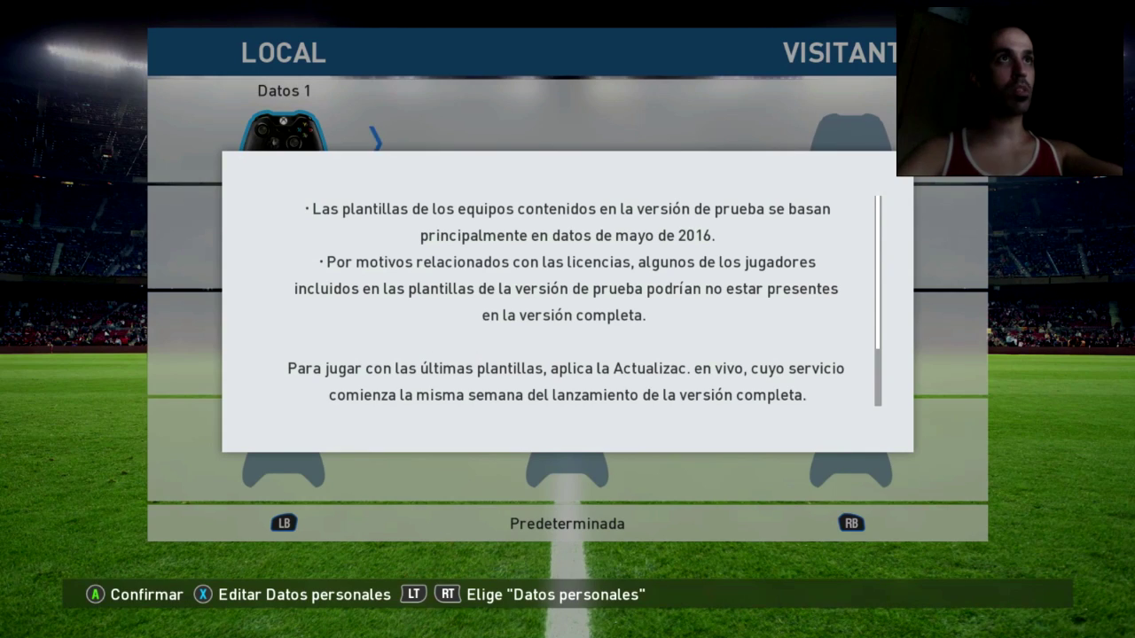
key("Return")
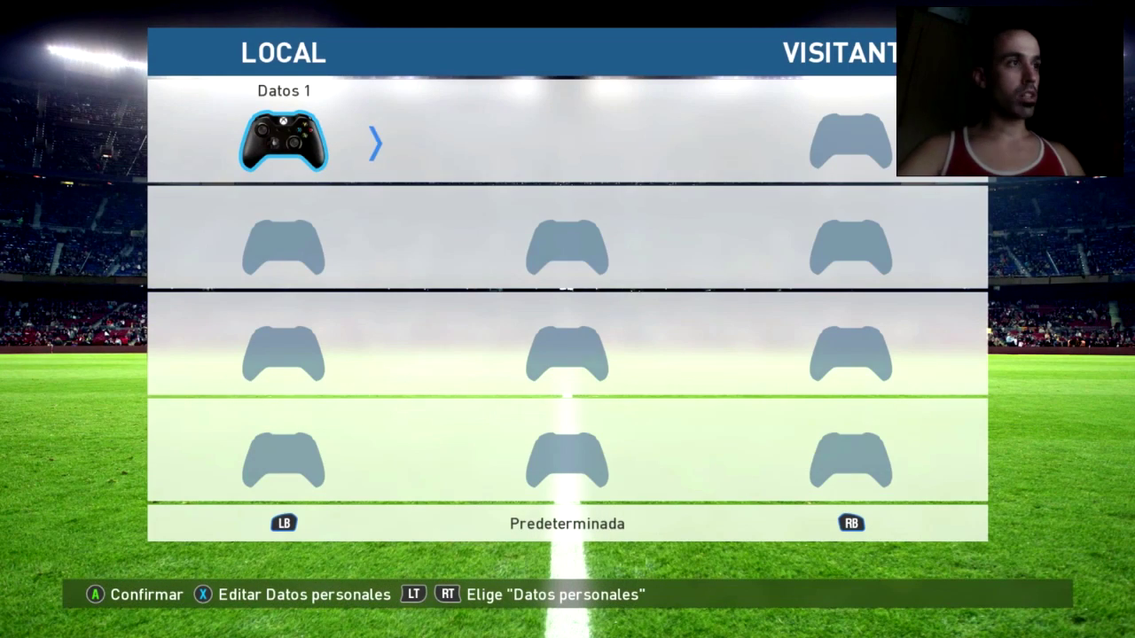
Set the command configuration of the Datos 1 controller to Tipo 2 and return to the side selection.
key("x")
key("Return")
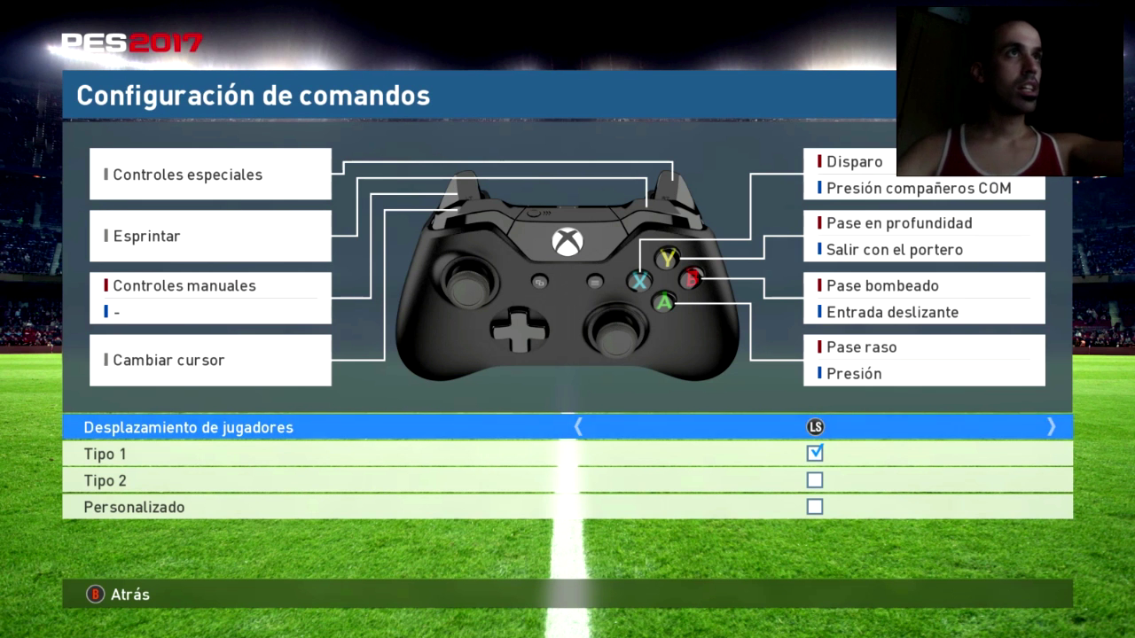
left_click(106, 481)
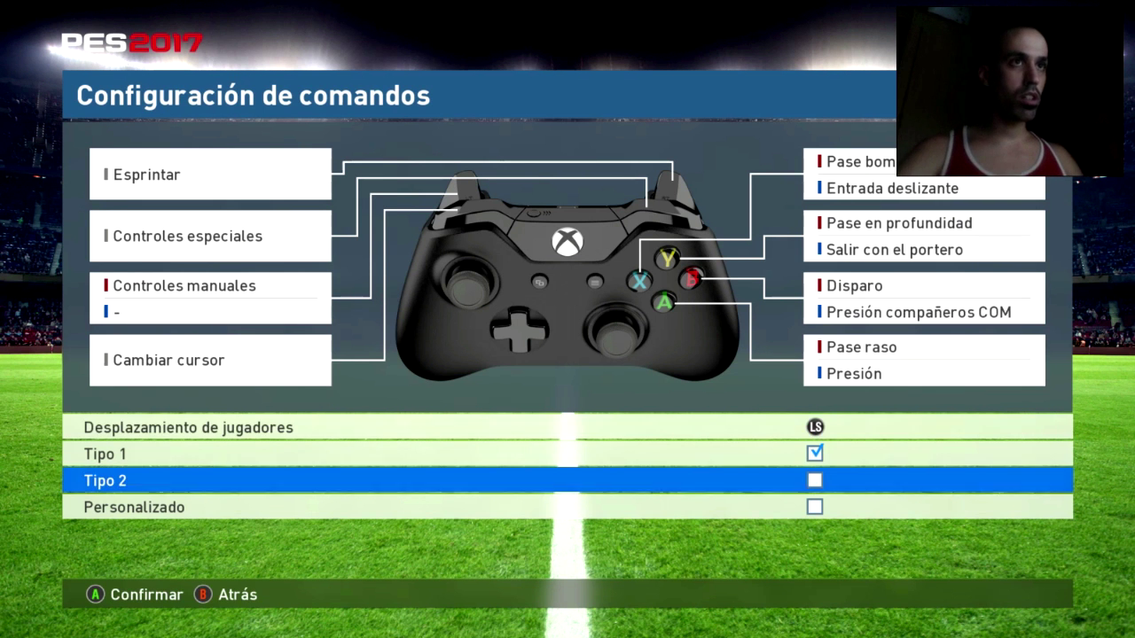
key("Return")
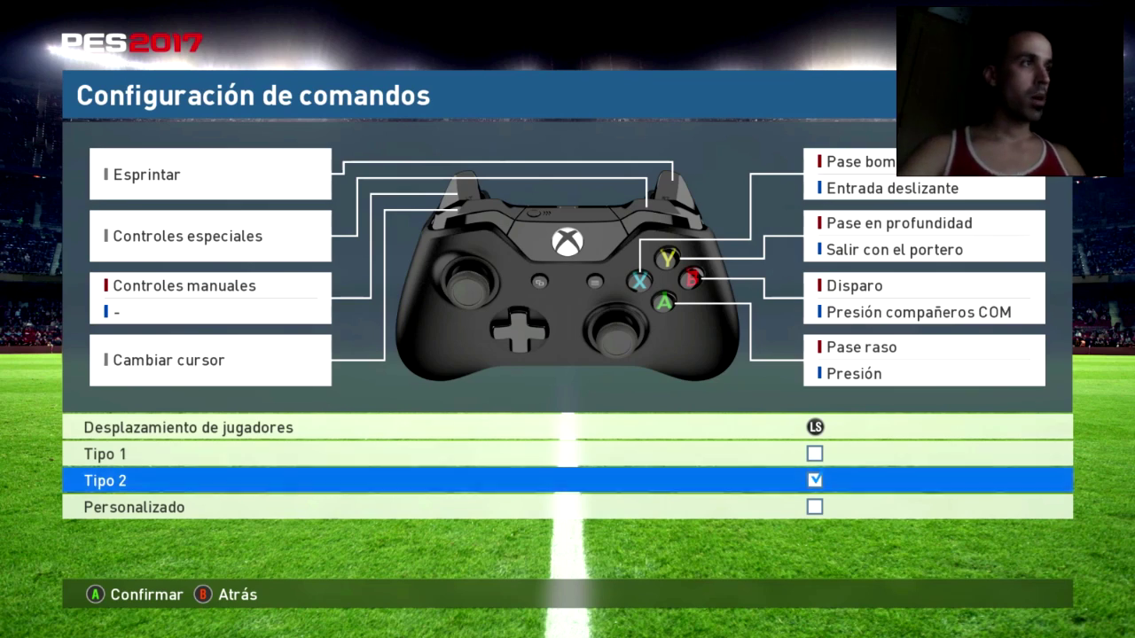
key("Escape")
key("Escape")
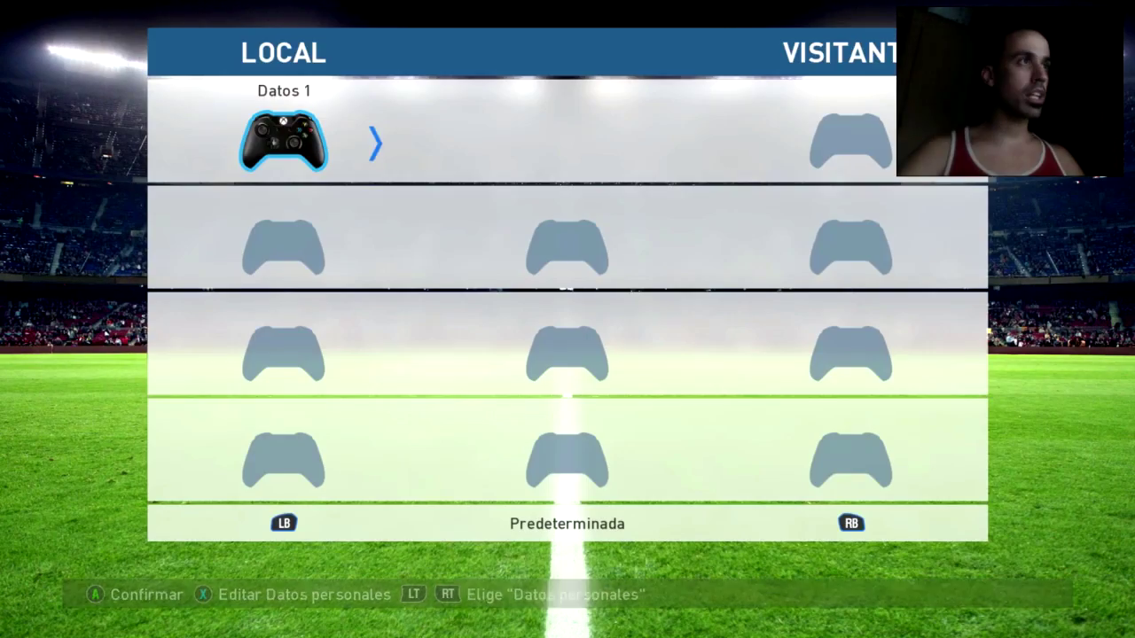
Confirm the controller on the LOCAL side and look through the home team list.
key("Return")
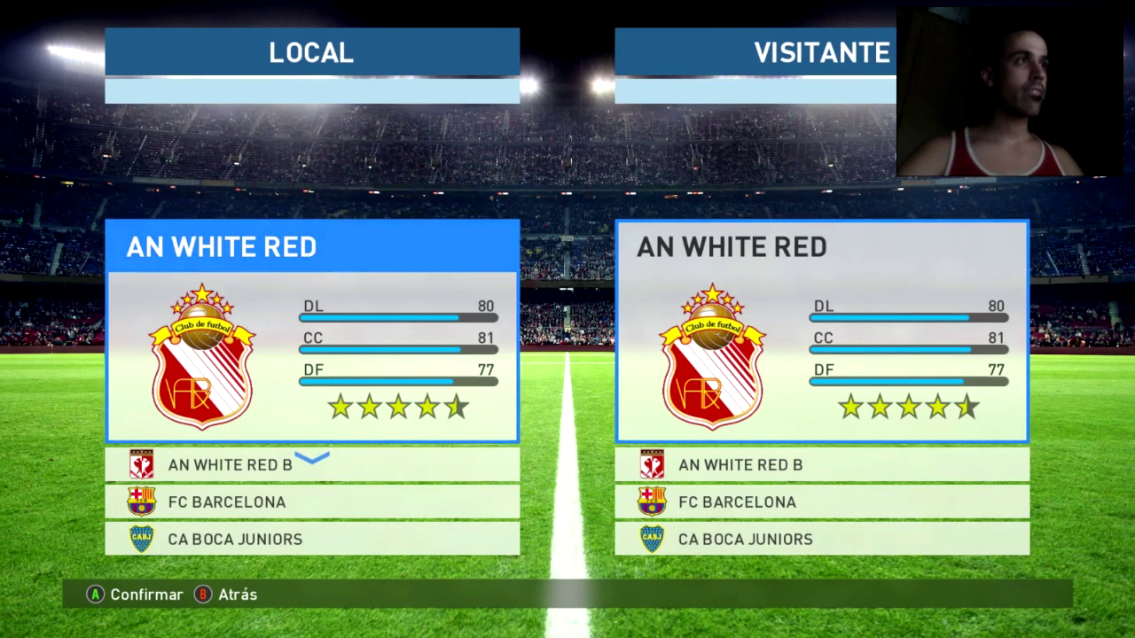
key("Down")
key("Up")
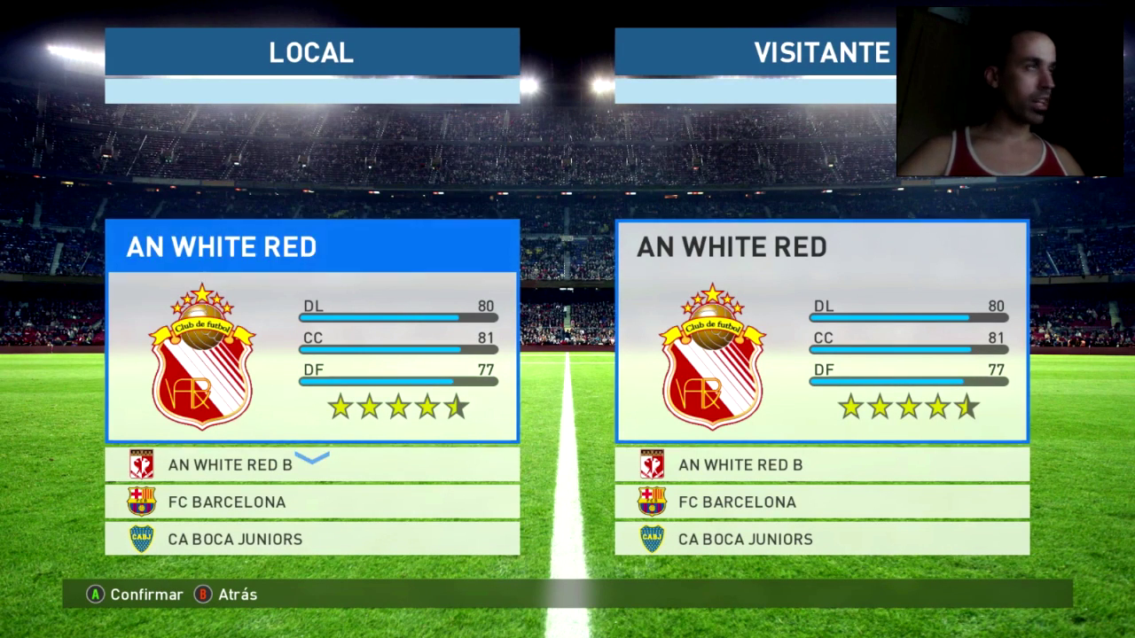